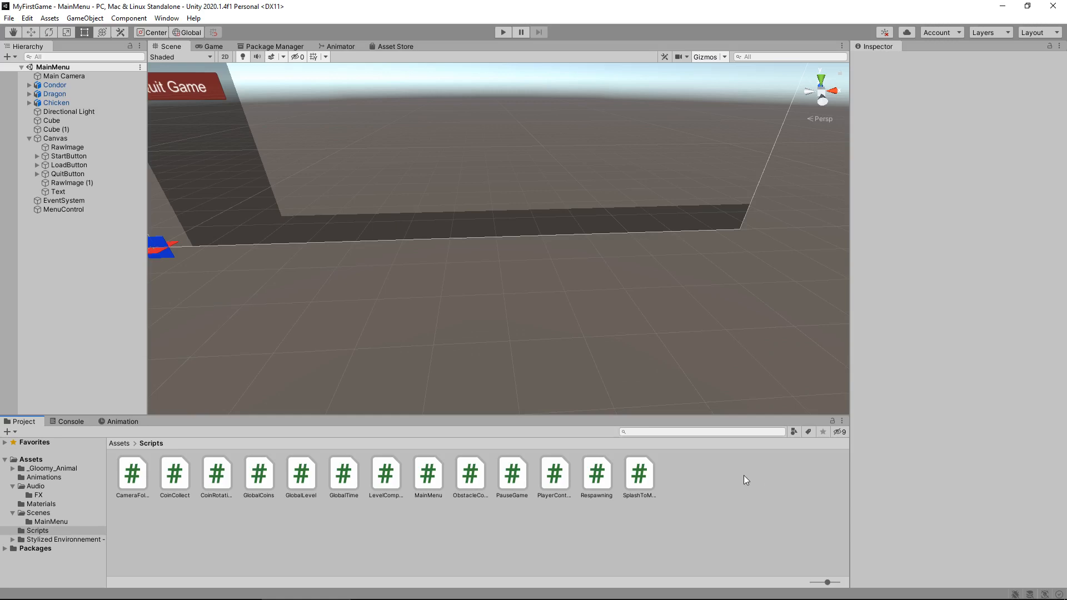
Step: Show the top-level Assets folder and check the main menu in the Game view before returning to the Scene view
left_click(40, 459)
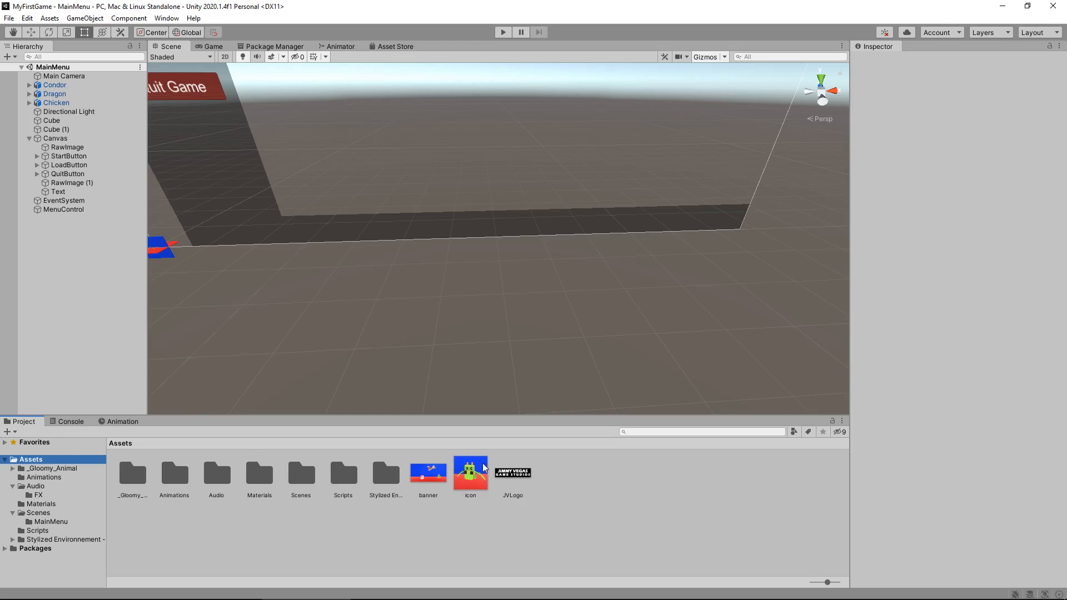
left_click(216, 47)
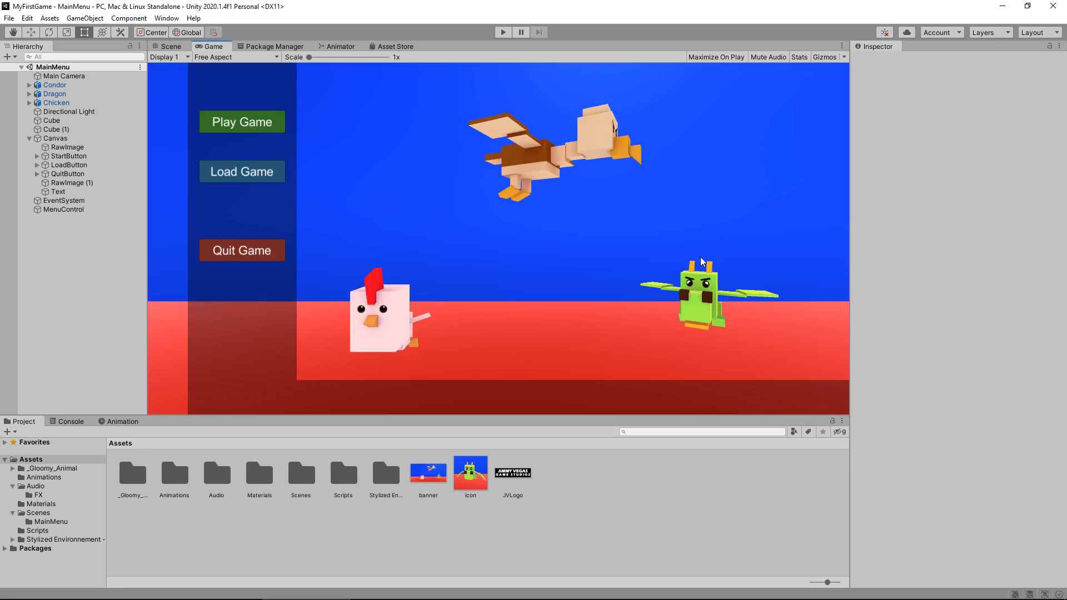
left_click(172, 48)
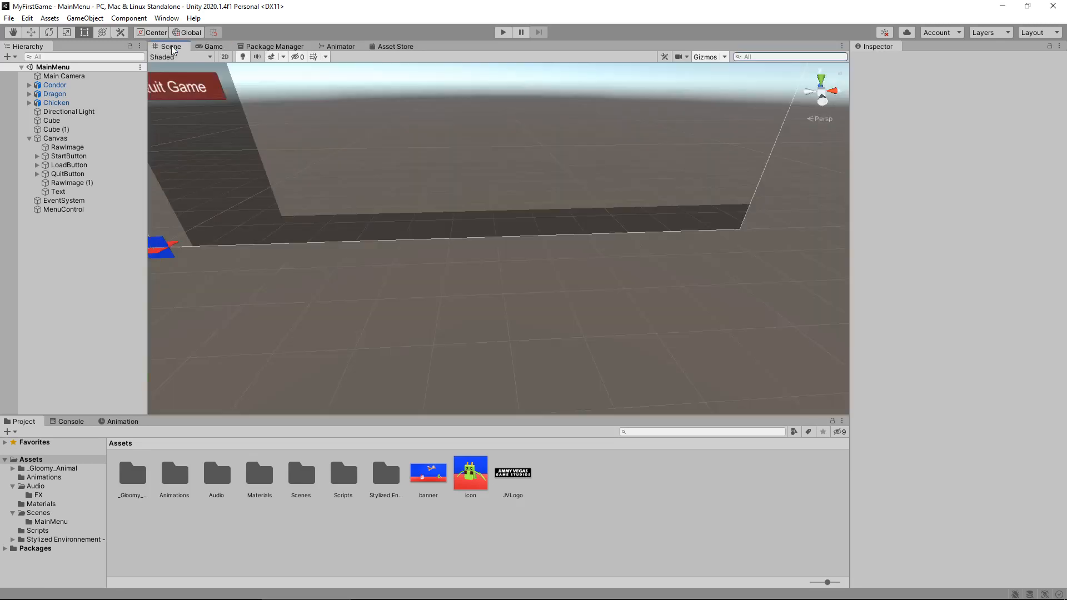
Step: Open the Project Settings and look through the categories from Audio to Physics 2D
left_click(27, 18)
left_click(88, 344)
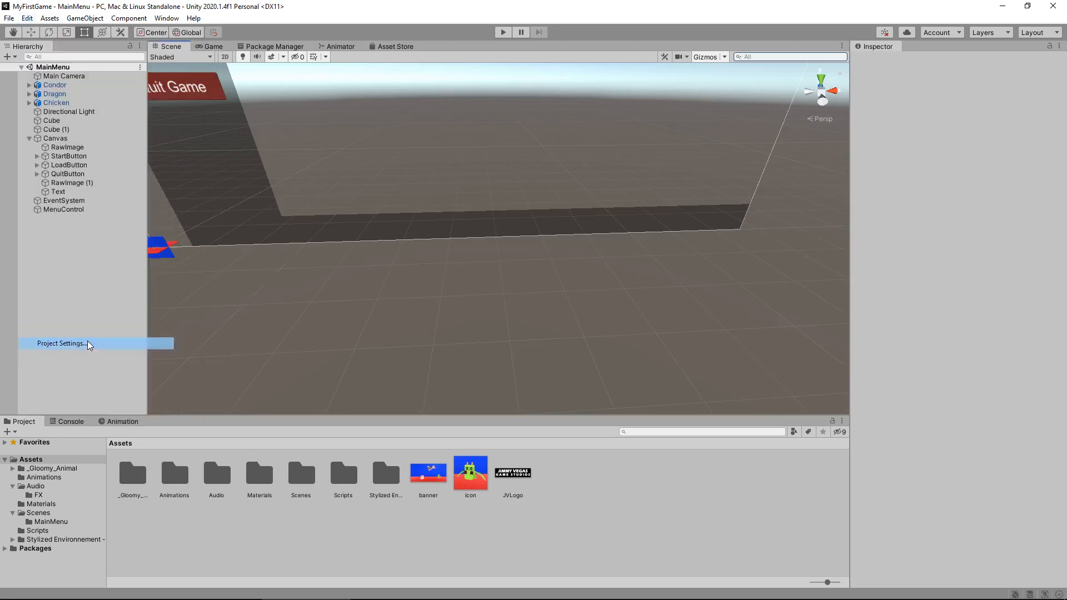
left_click(227, 44)
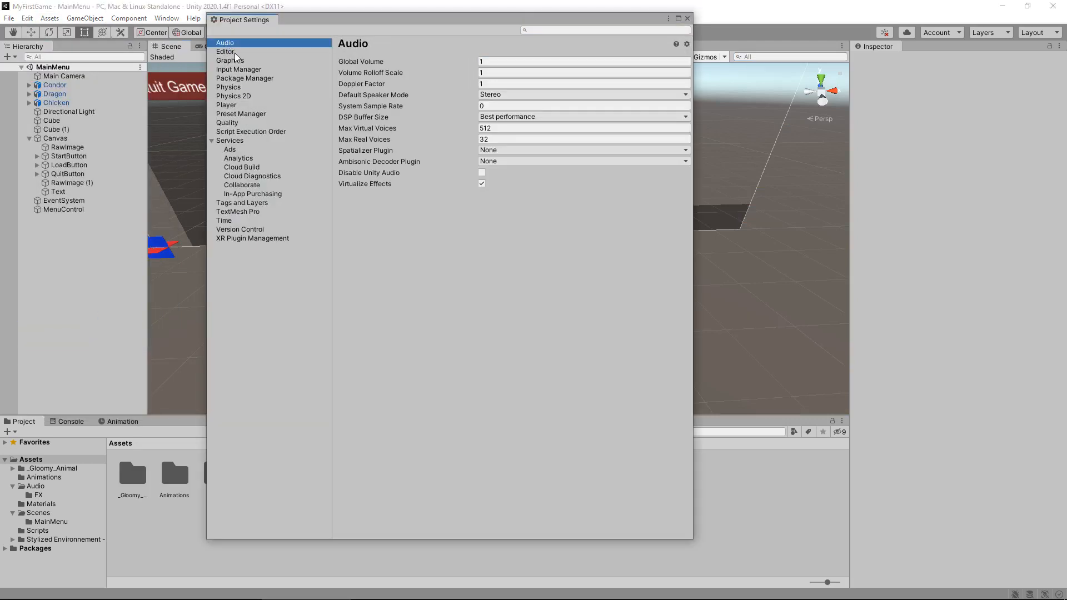
left_click(234, 52)
left_click(235, 61)
left_click(235, 68)
left_click(233, 78)
left_click(231, 88)
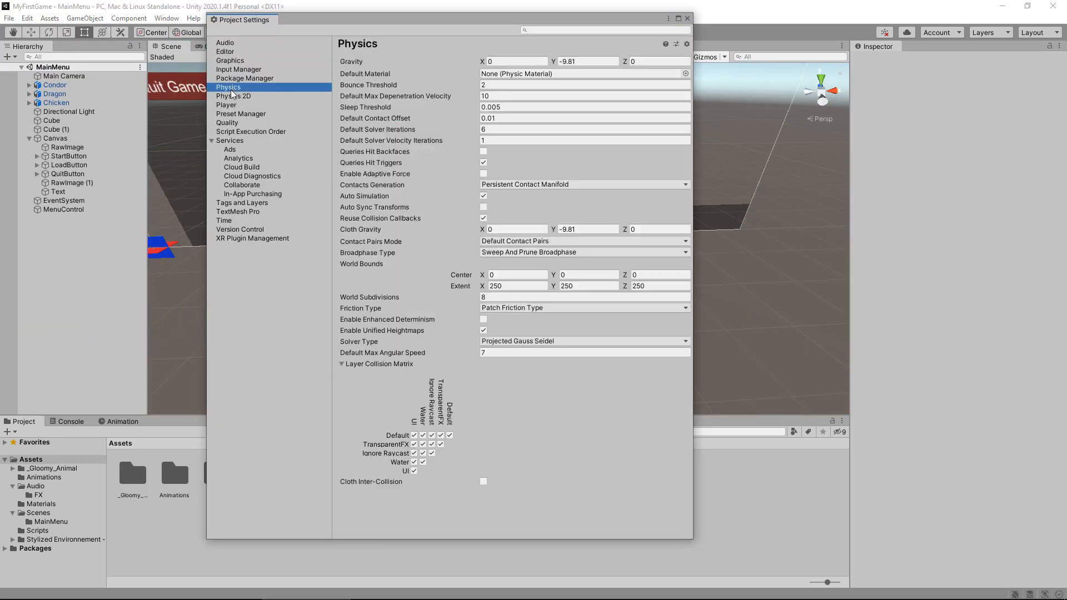
left_click(233, 96)
left_click(230, 43)
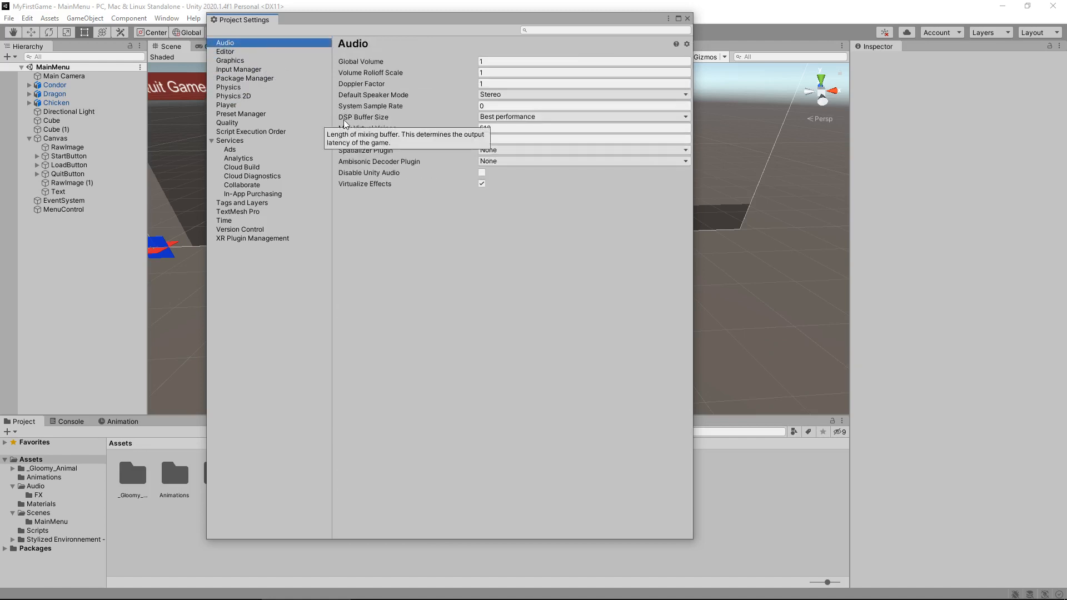
Step: Set the company name in the Player settings to JV Game Studios
left_click(229, 105)
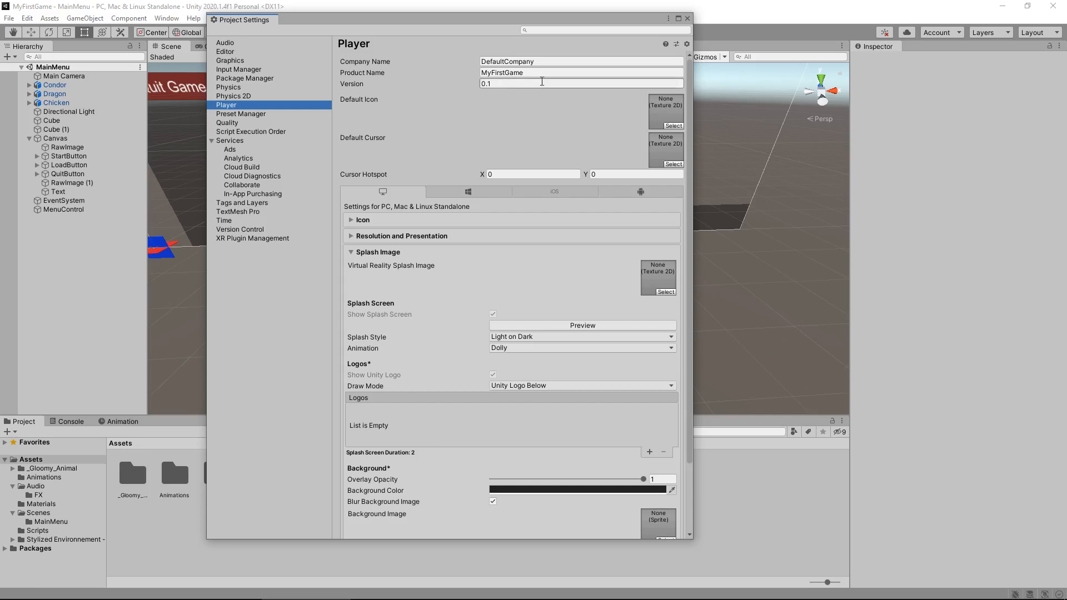
left_click(548, 62)
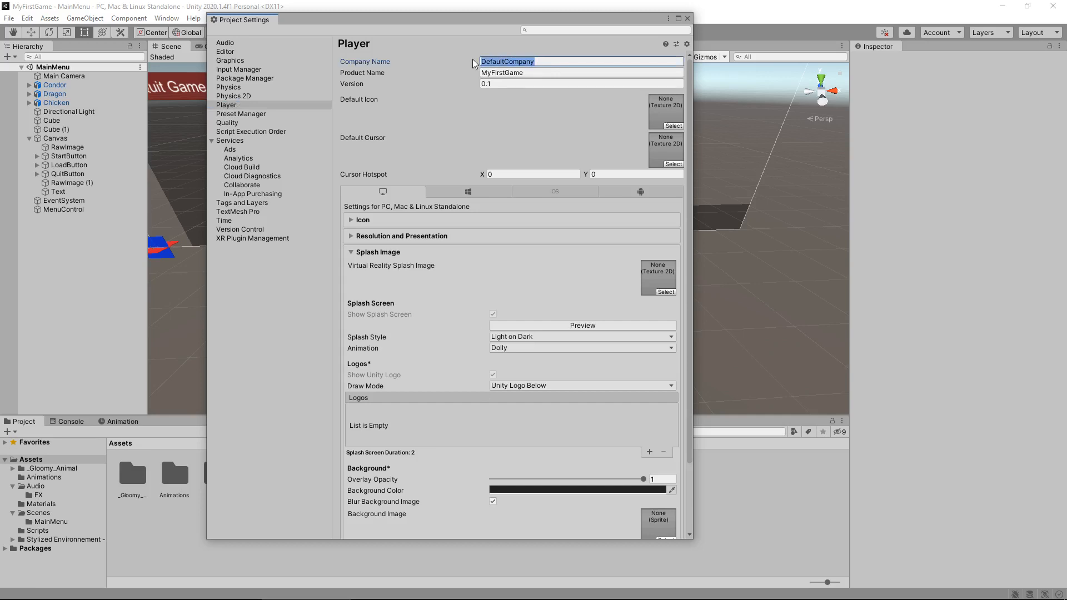
key("BackSpace")
type("JV Game Studios")
key("Tab")
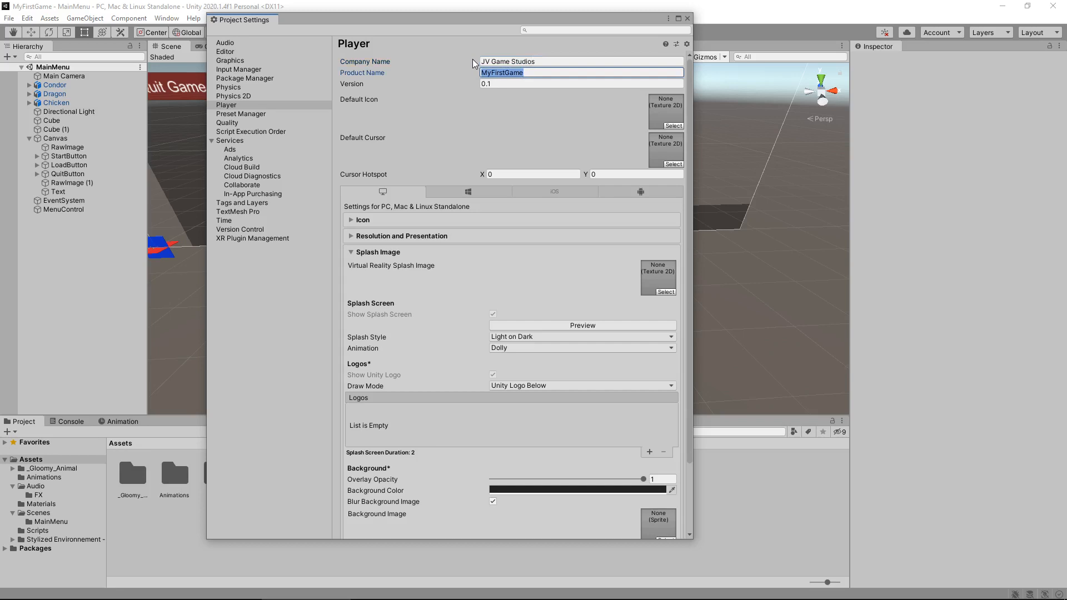
Step: Set the product name to Dragon Chicken Condor and the version to 1
type("Dragon Chicked")
key("BackSpace")
type("m")
type(" Condor")
key("Tab")
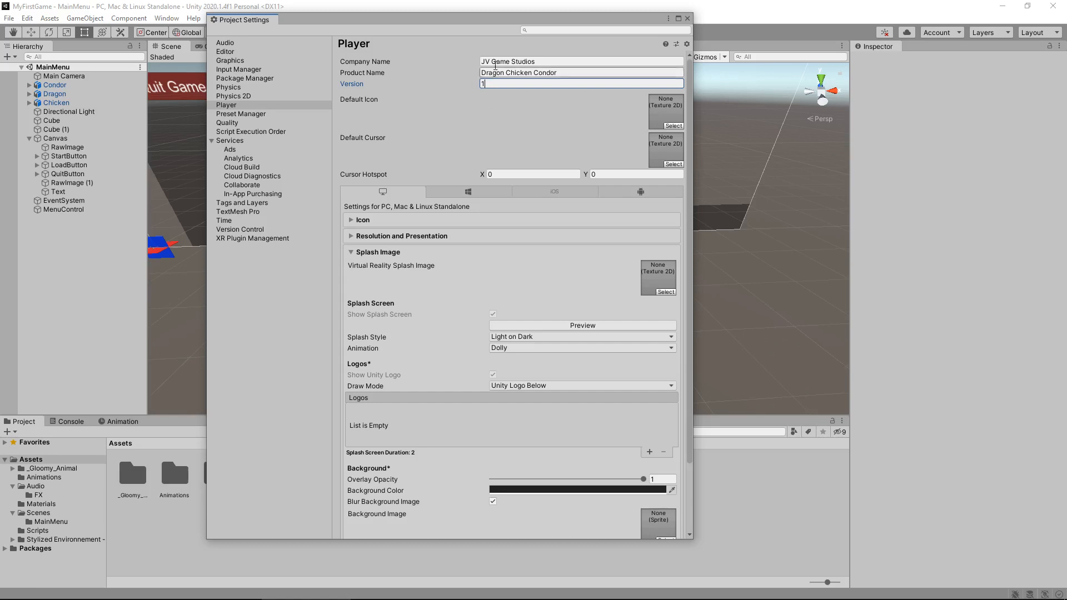
Step: Assign the icon image from Assets as the default icon and check its size previews for PC, Mac & Linux Standalone
left_click_drag(440, 22, 755, 24)
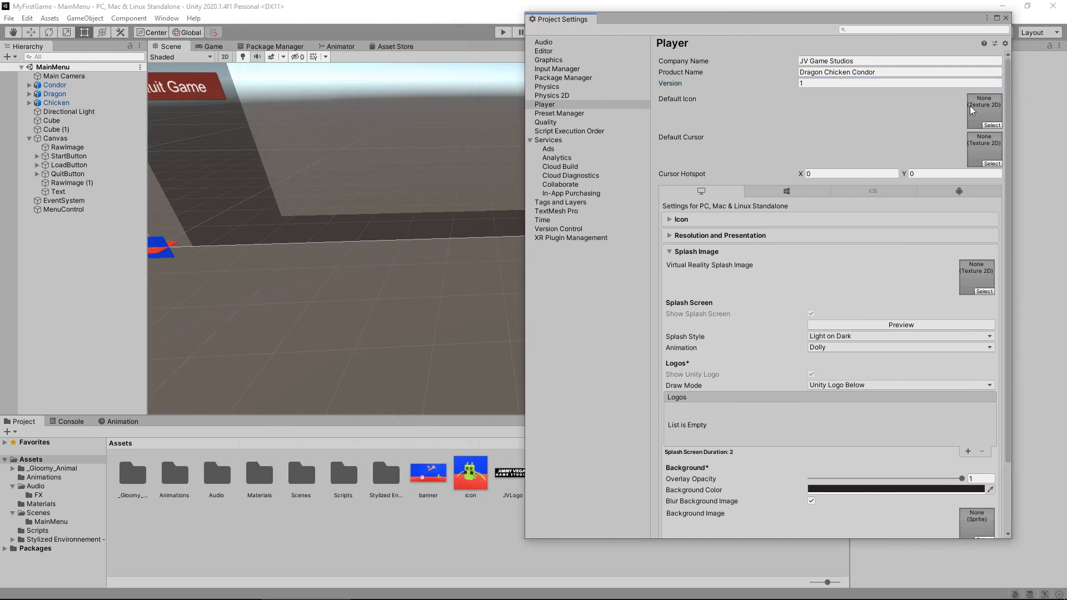
left_click_drag(470, 473, 983, 112)
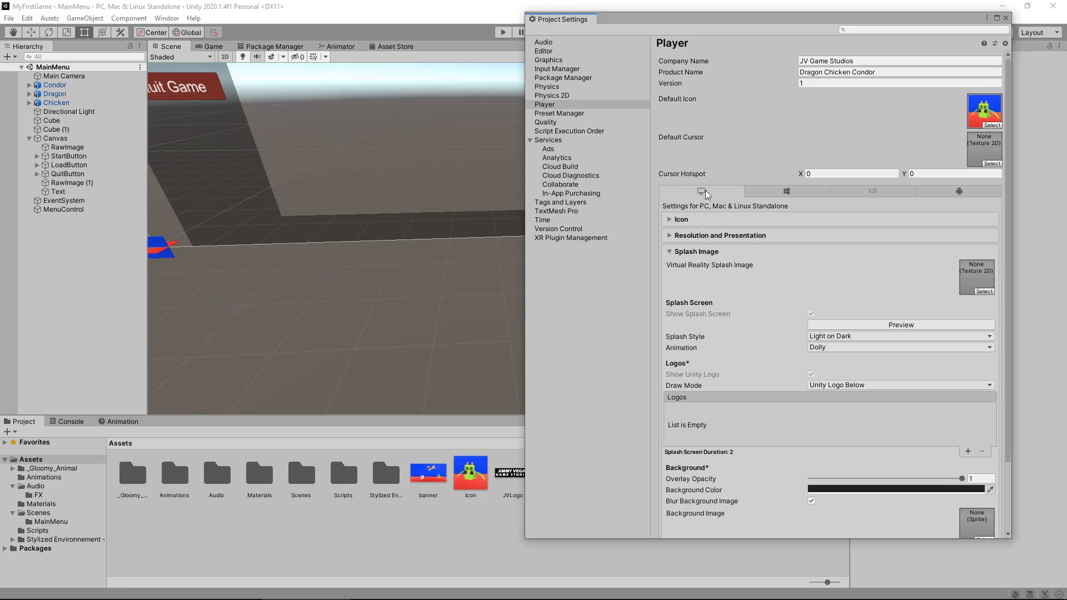
left_click(692, 220)
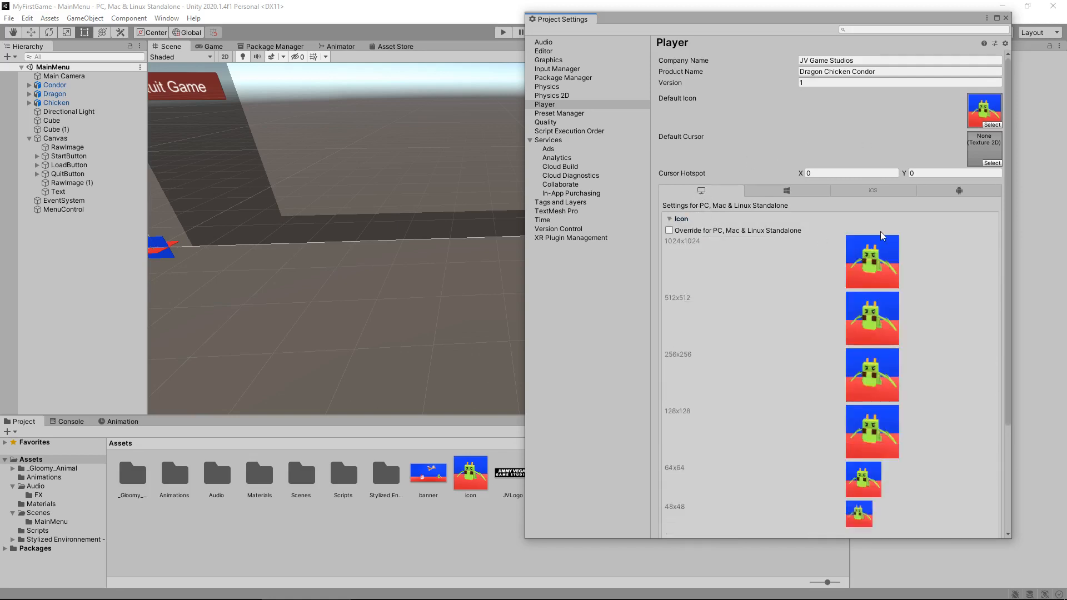
scroll(879, 256, "down", 5)
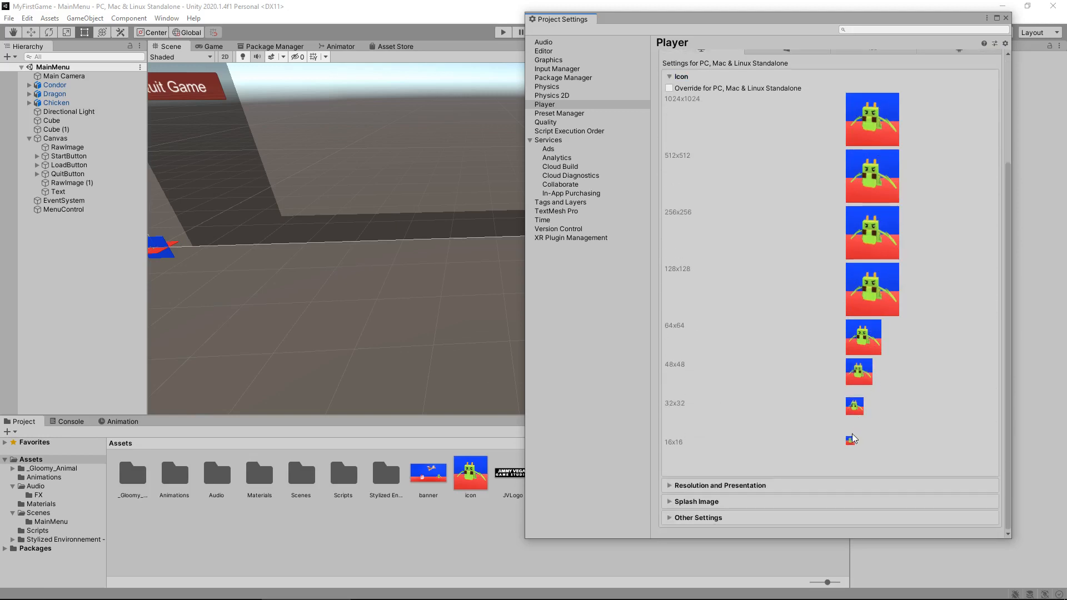
scroll(877, 232, "up", 5)
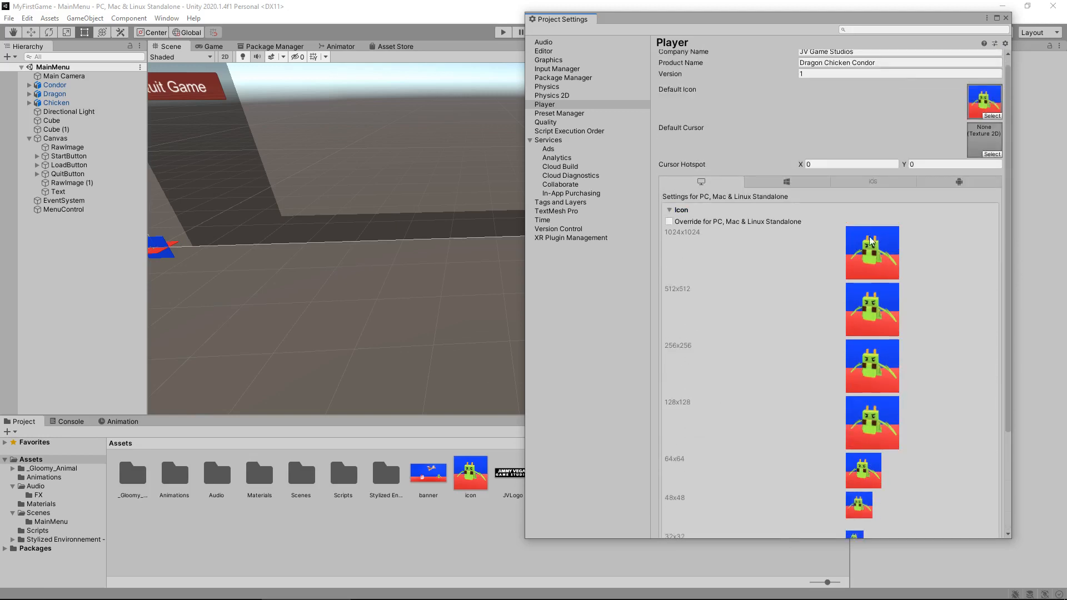
left_click(705, 210)
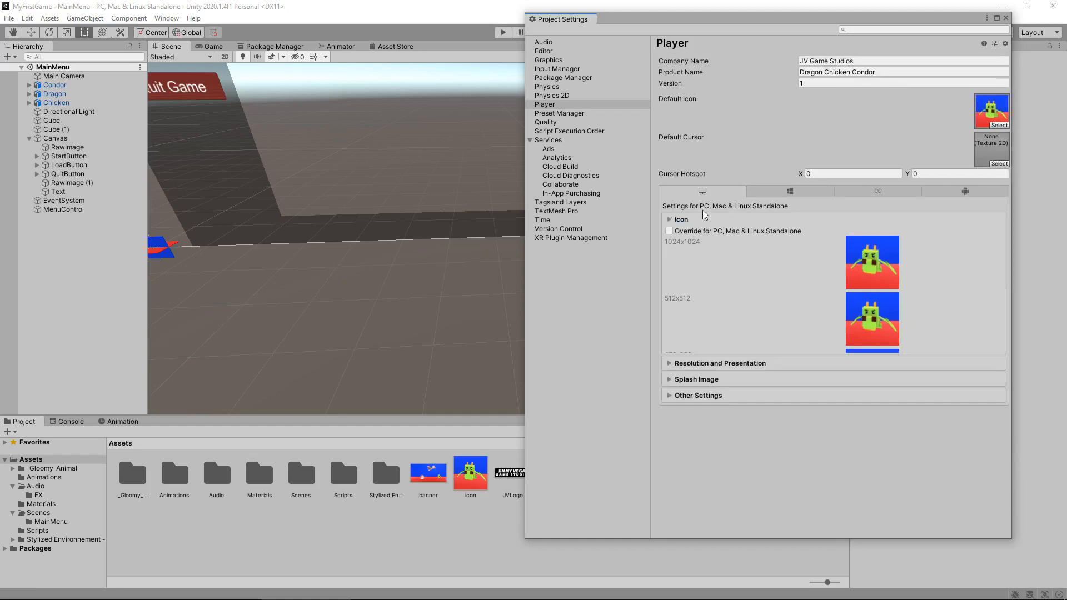
Step: Review the Resolution and Presentation settings, including the supported aspect ratios and the fullscreen mode options
left_click(729, 236)
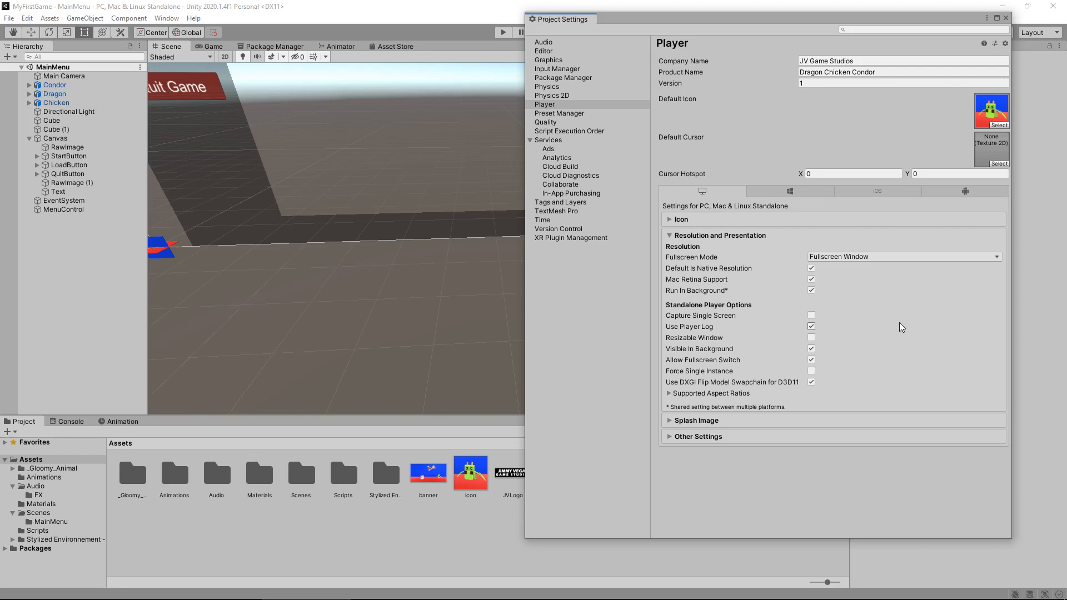
left_click(722, 394)
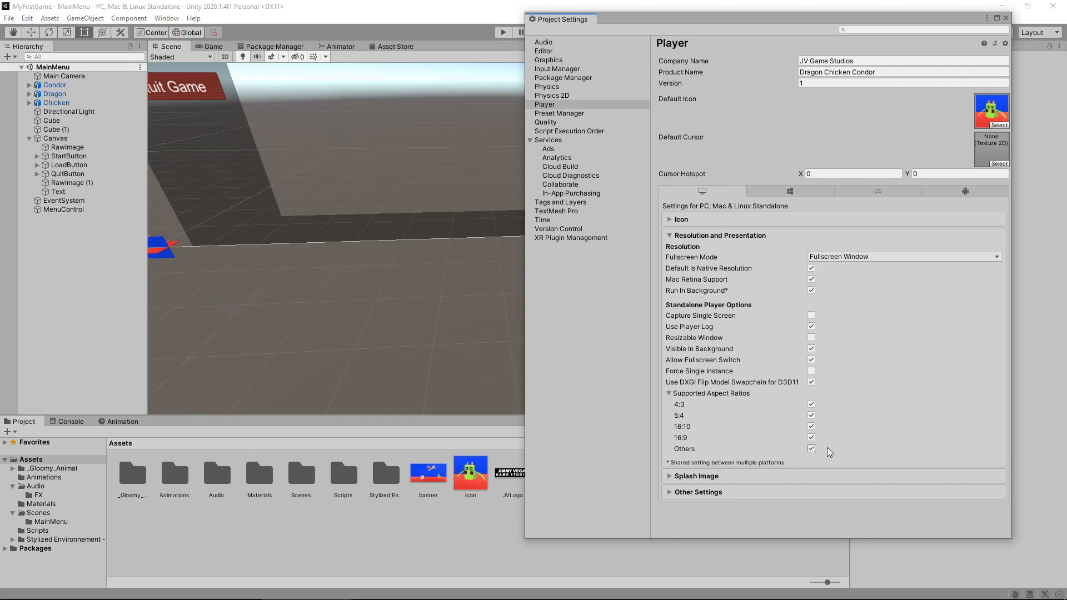
left_click(740, 393)
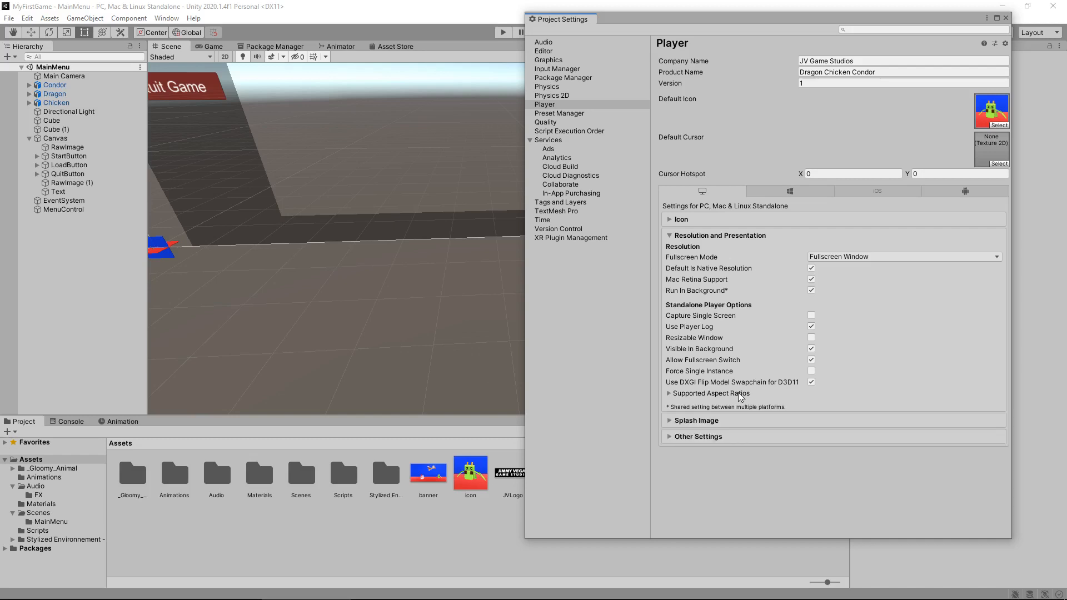
left_click(939, 262)
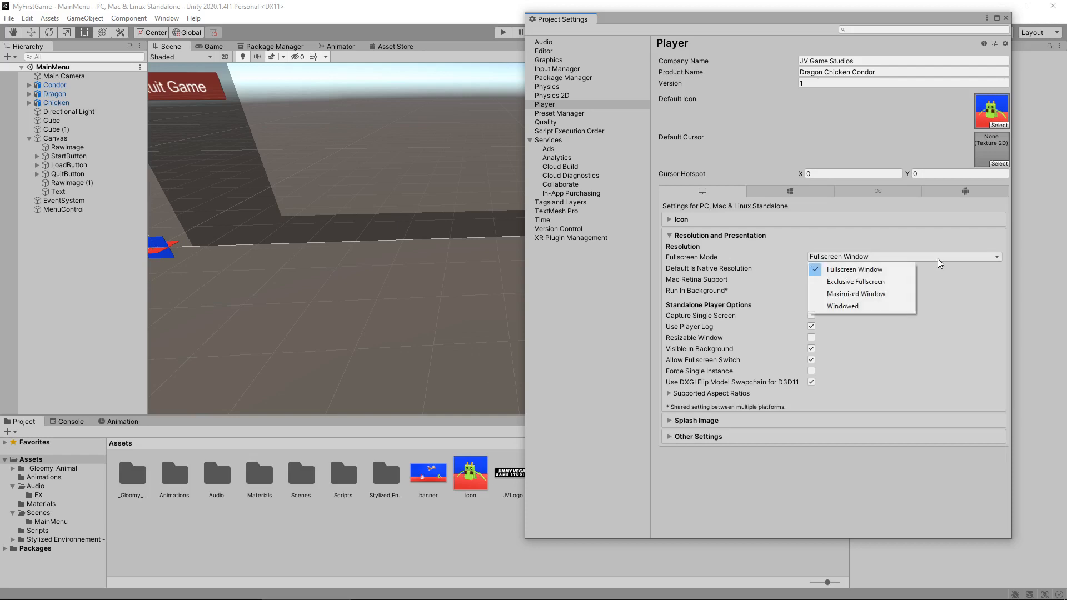
left_click(939, 263)
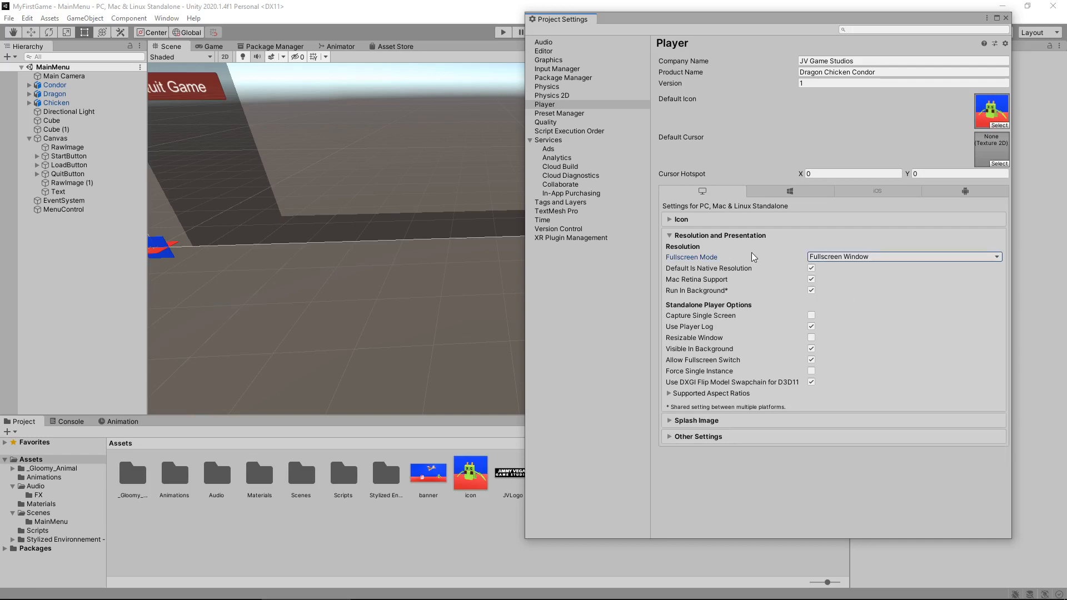
left_click(756, 235)
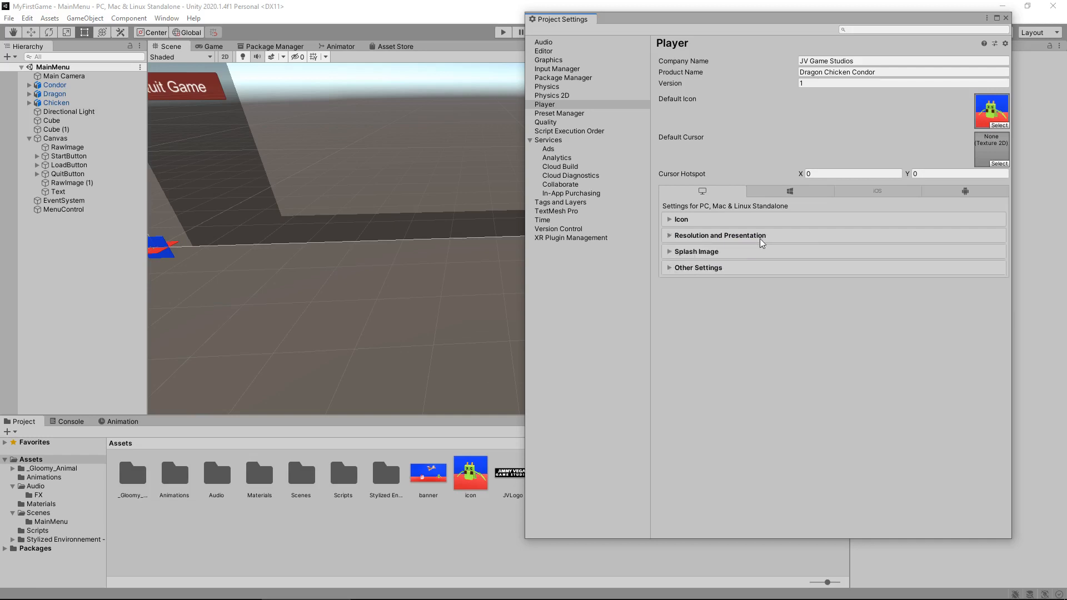
Step: Assign the banner image as the Virtual Reality Splash Image and preview the splash screen
left_click(697, 253)
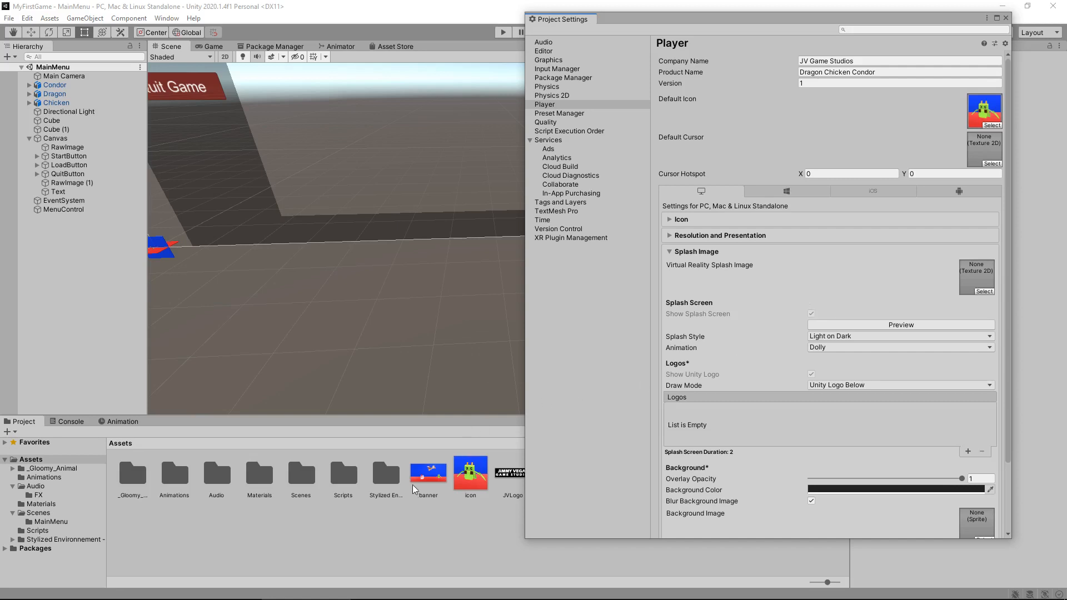
left_click_drag(427, 475, 961, 295)
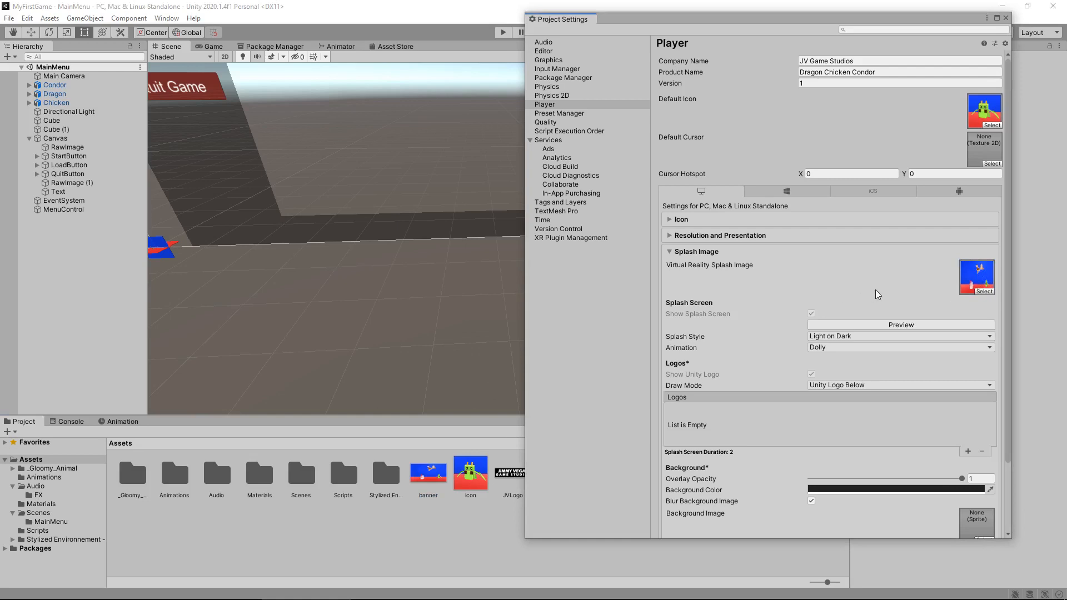
left_click(920, 324)
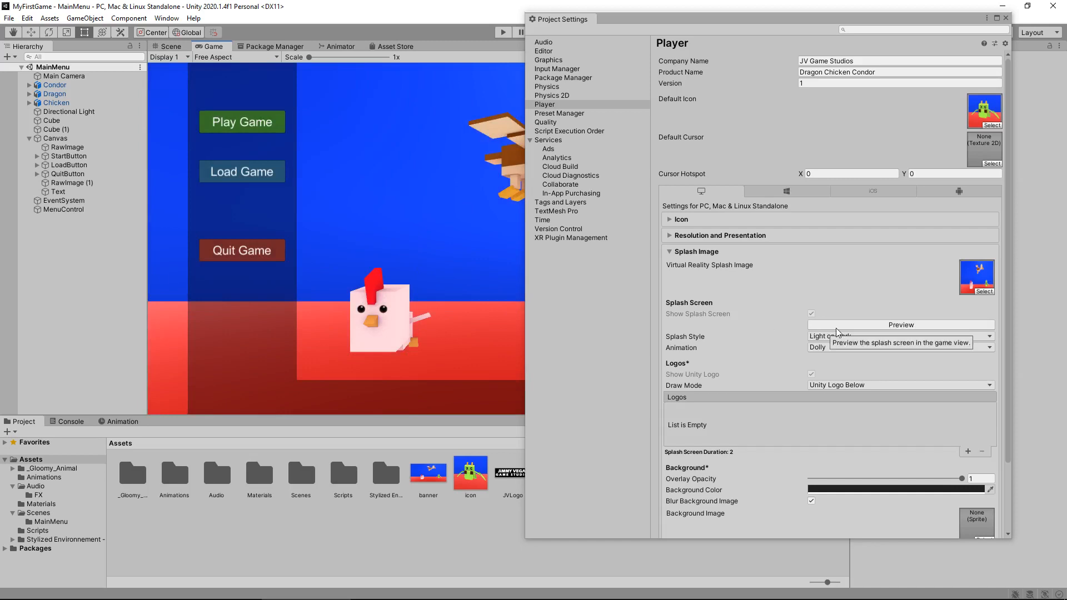
left_click(872, 324)
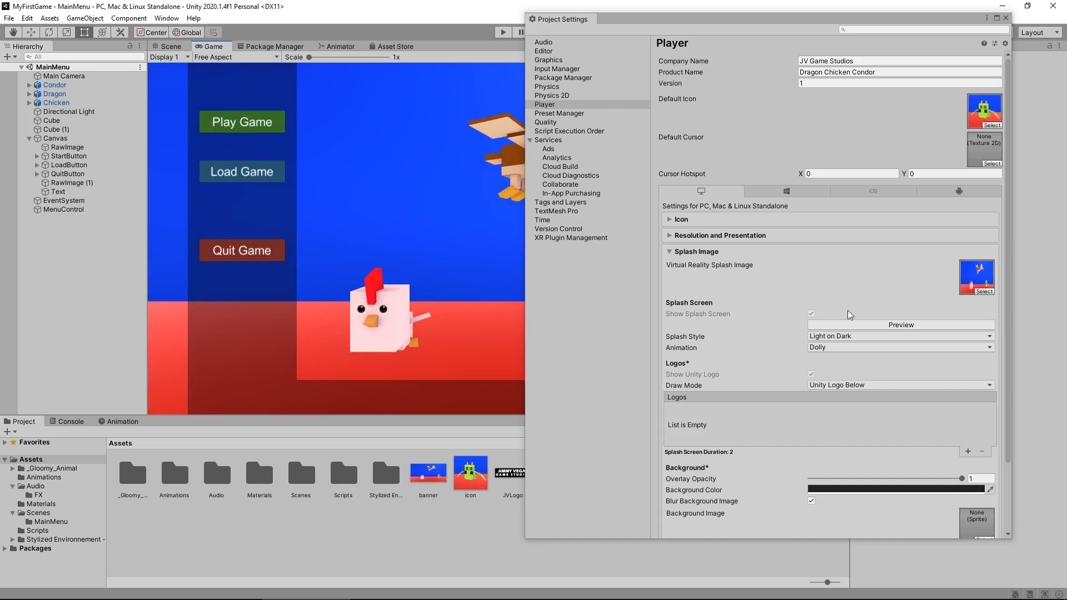
Step: Try the Dark on Light splash style with a preview and restore the Light on Dark style
left_click(872, 336)
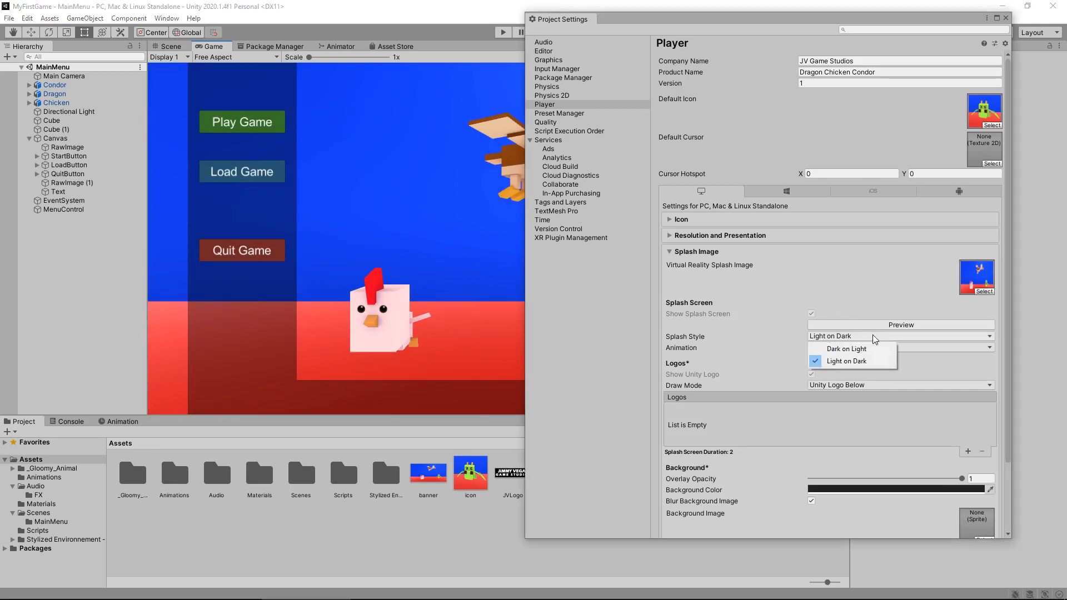
left_click(848, 349)
left_click(876, 326)
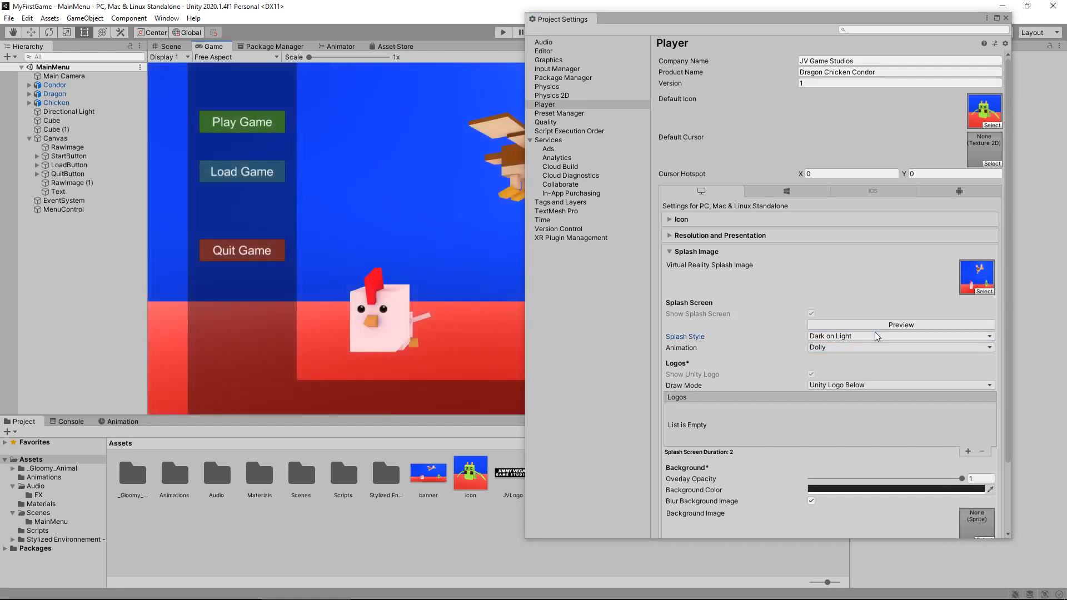
left_click(875, 335)
left_click(872, 362)
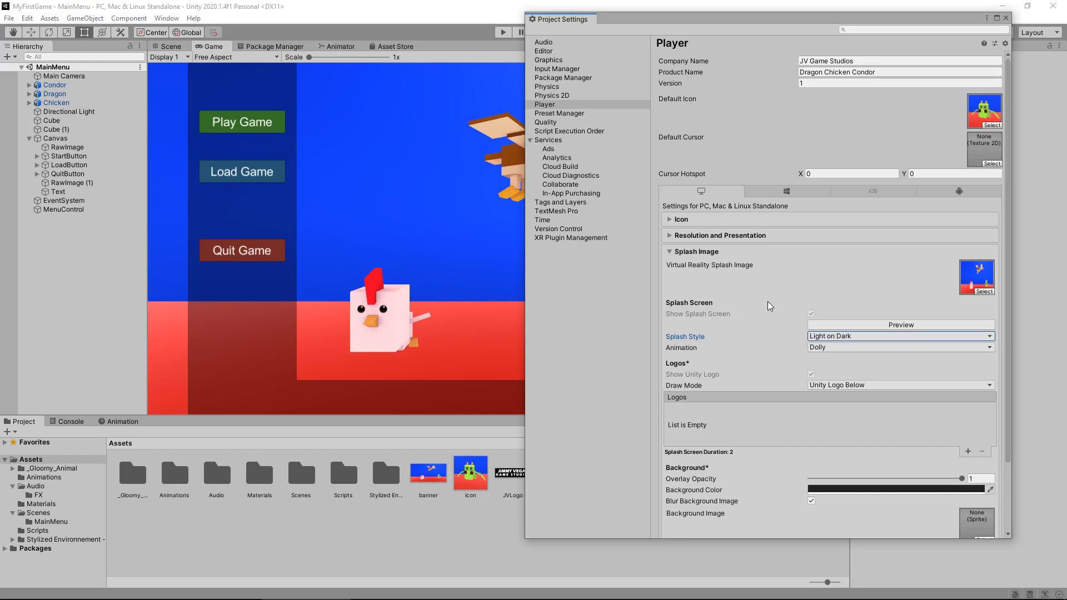
Step: Review the remaining splash image options and the Other Settings section for PC, Mac & Linux Standalone
scroll(752, 311, "down", 3)
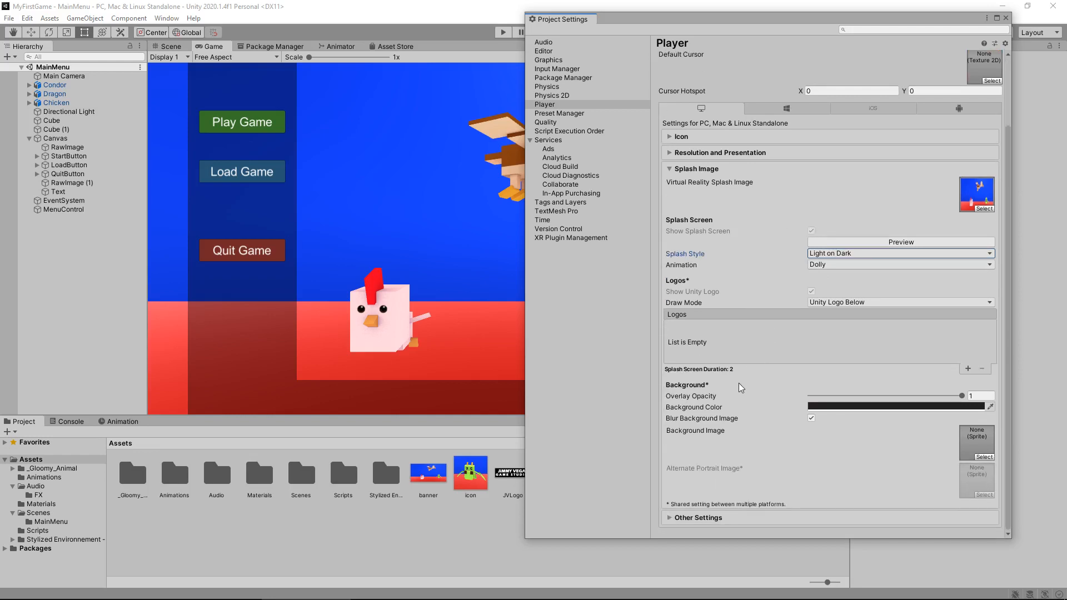
left_click(710, 168)
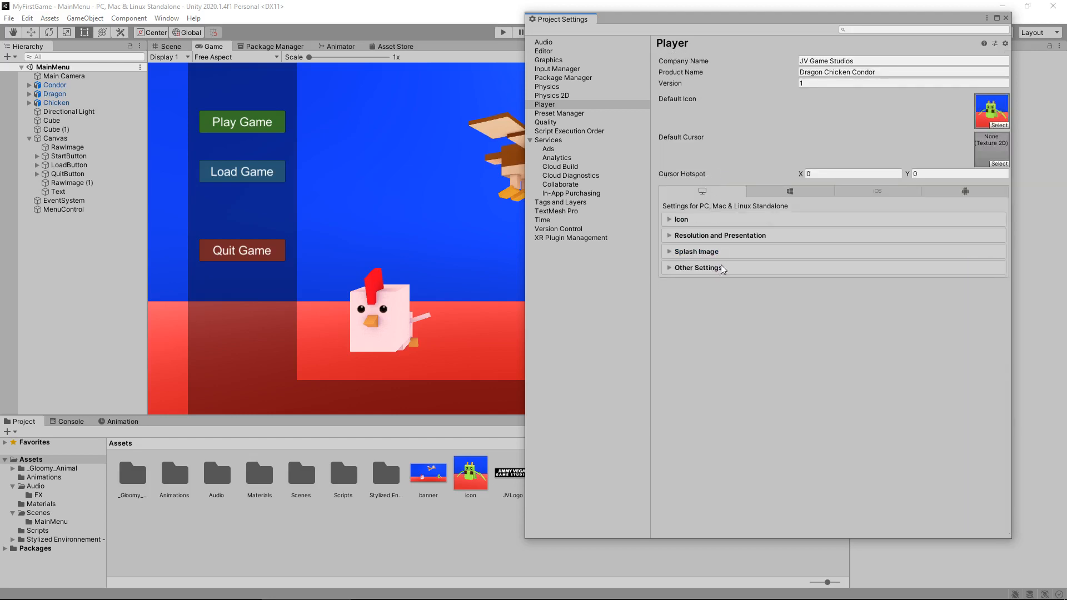
left_click(713, 268)
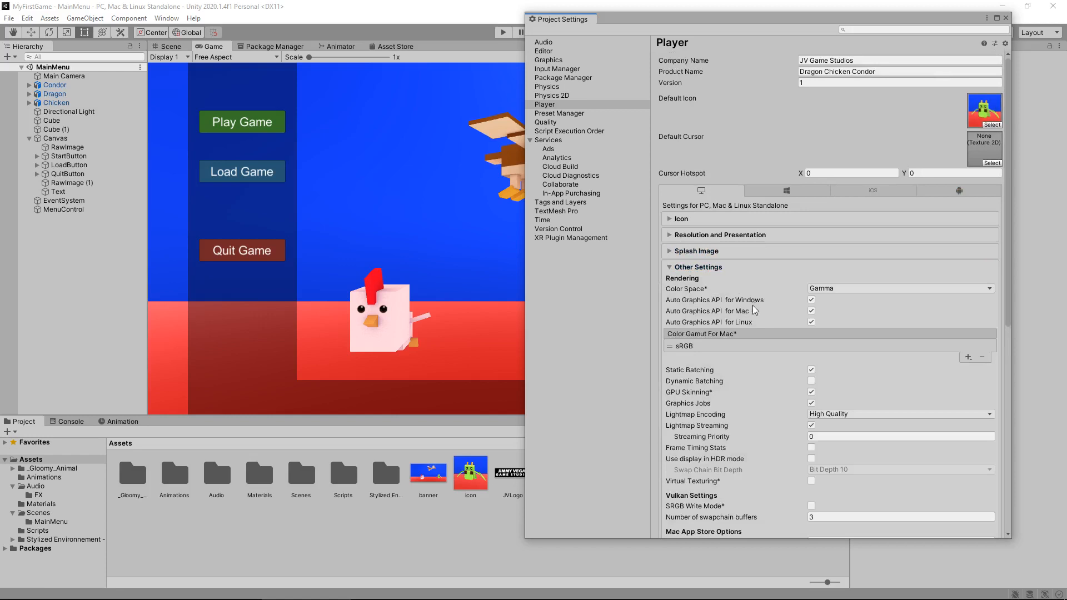
scroll(756, 309, "down", 5)
scroll(771, 322, "down", 9)
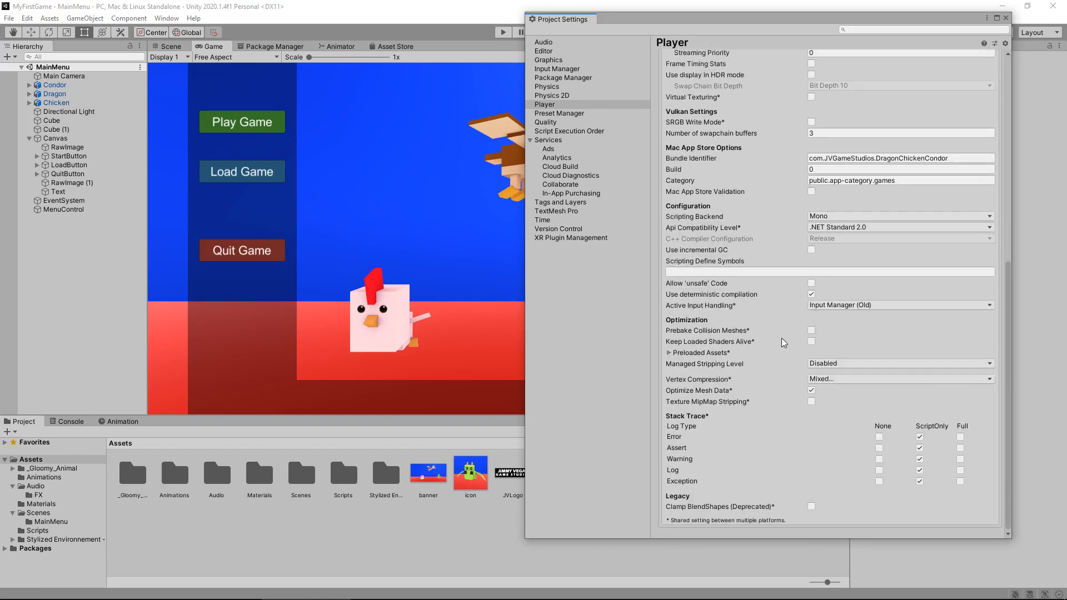
scroll(828, 390, "up", 14)
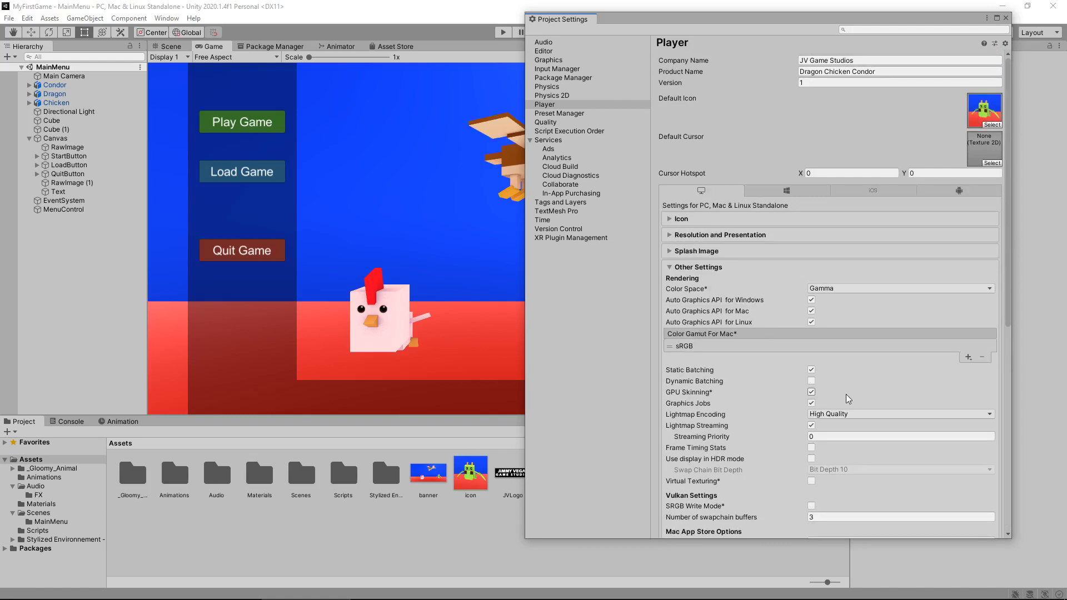
Step: Review the Universal Windows Platform player settings, including the Publishing Settings, Icon and Splash Image sections
left_click(724, 264)
left_click(776, 192)
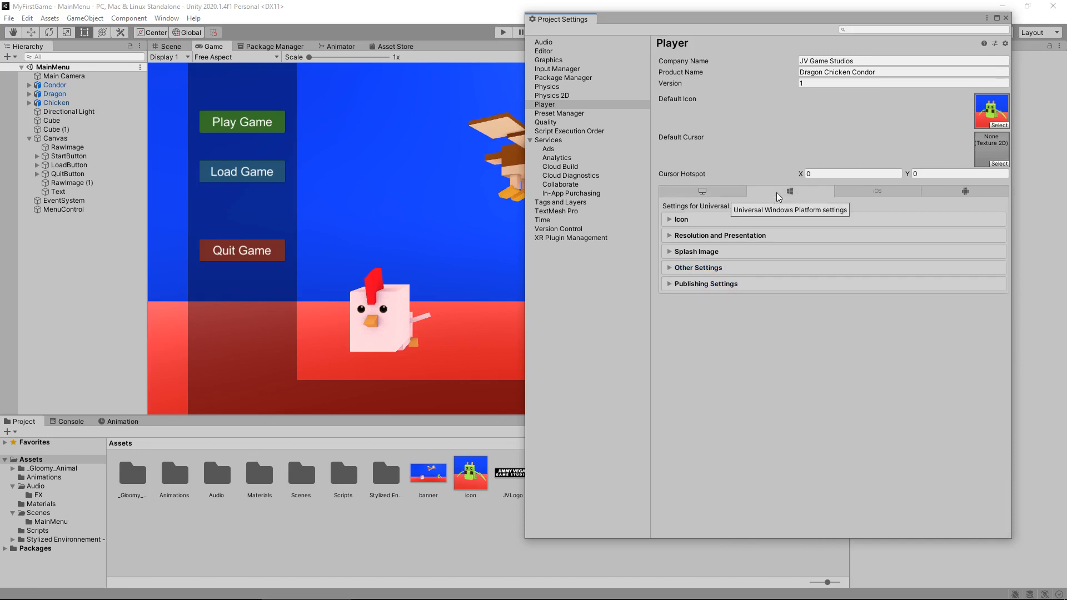
left_click(701, 284)
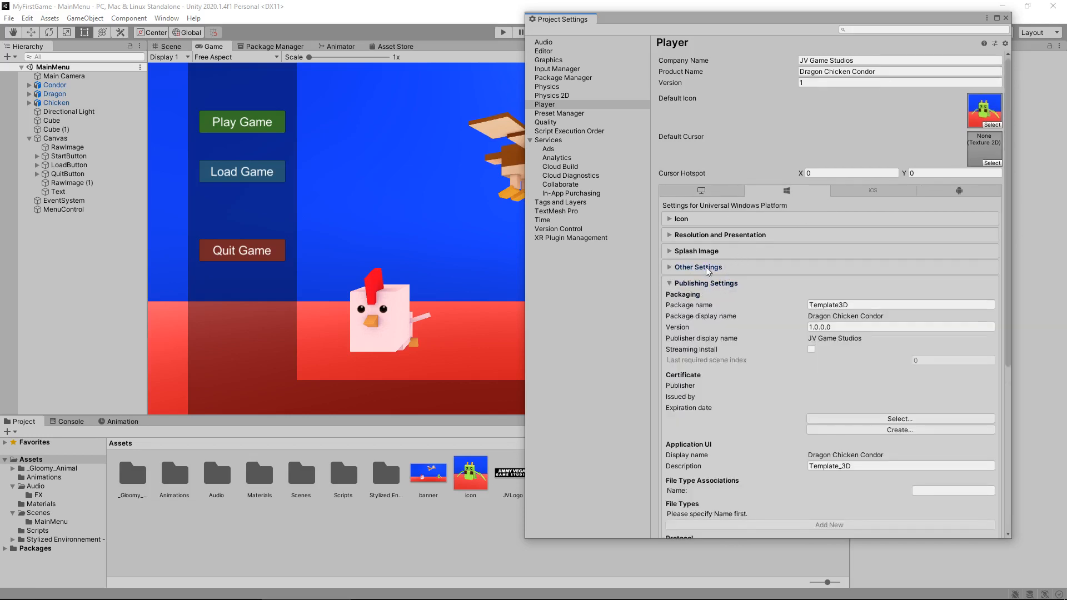
left_click(706, 268)
left_click(697, 252)
left_click(706, 234)
left_click(701, 219)
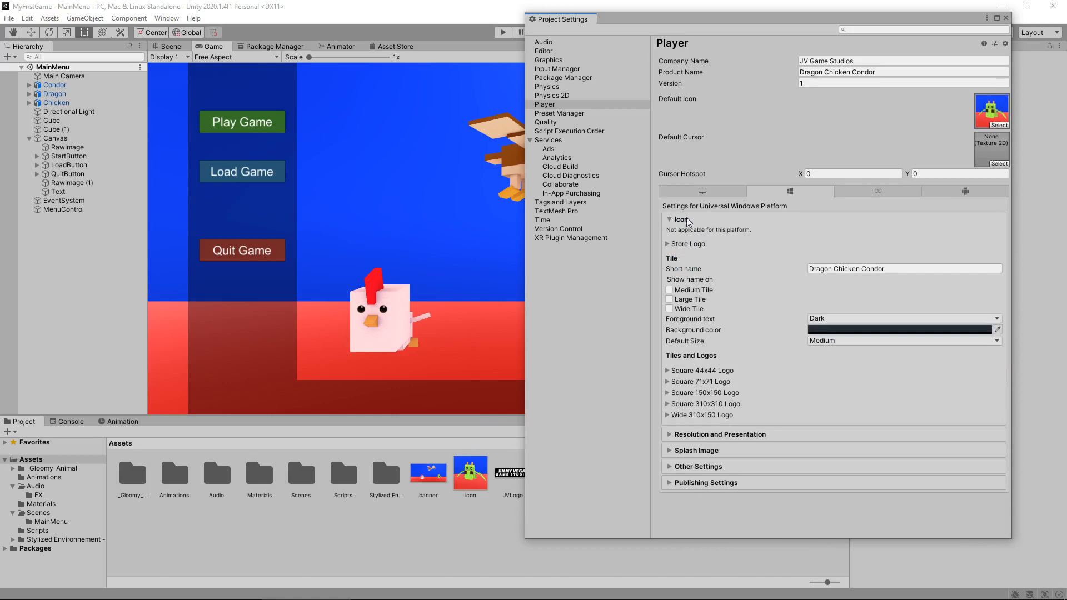
left_click(687, 220)
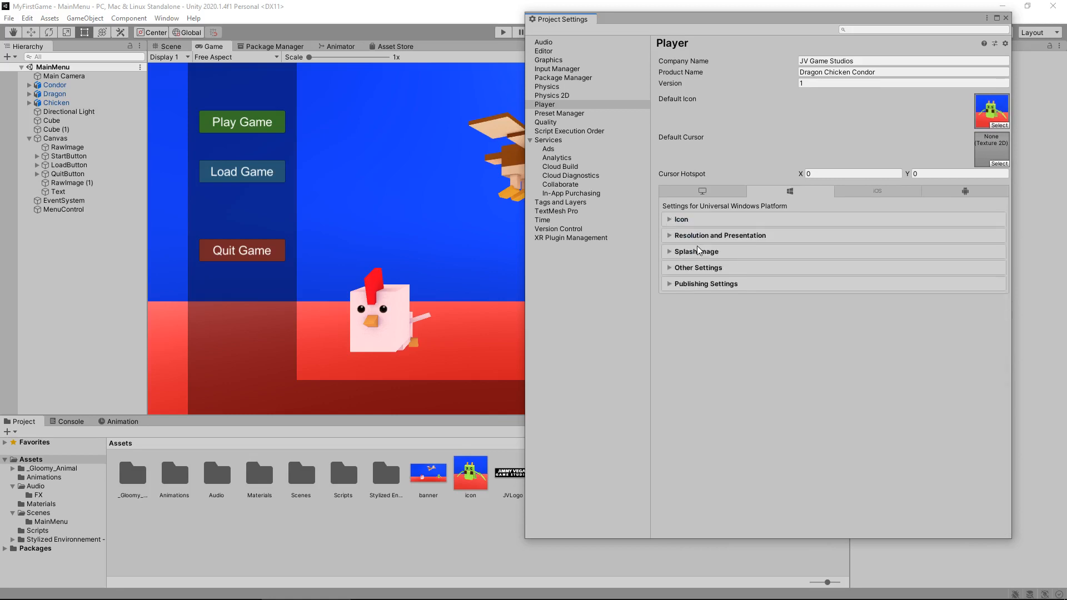
left_click(701, 251)
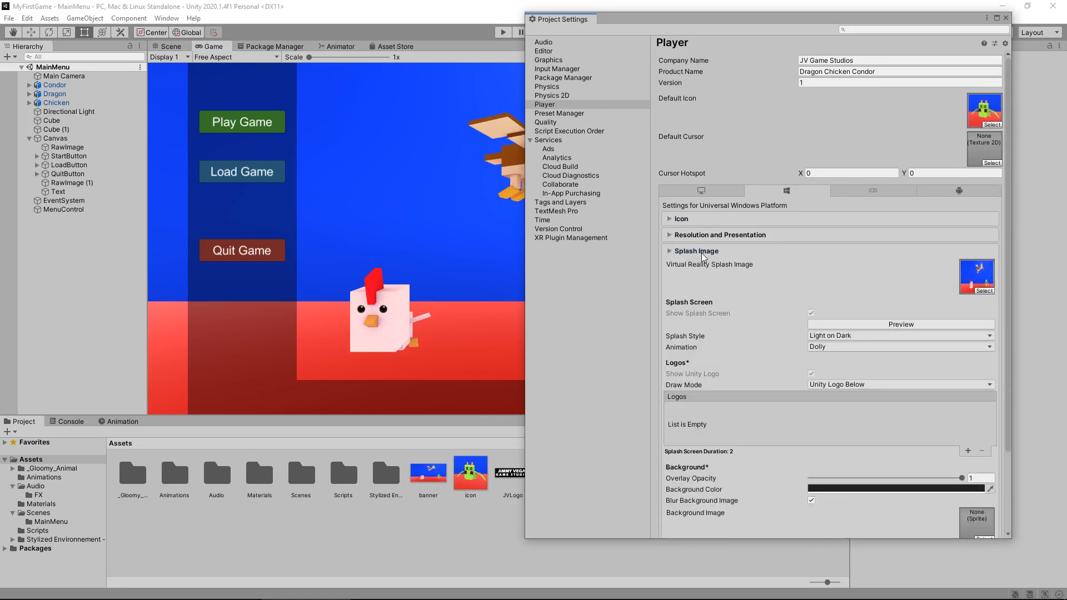
left_click(717, 250)
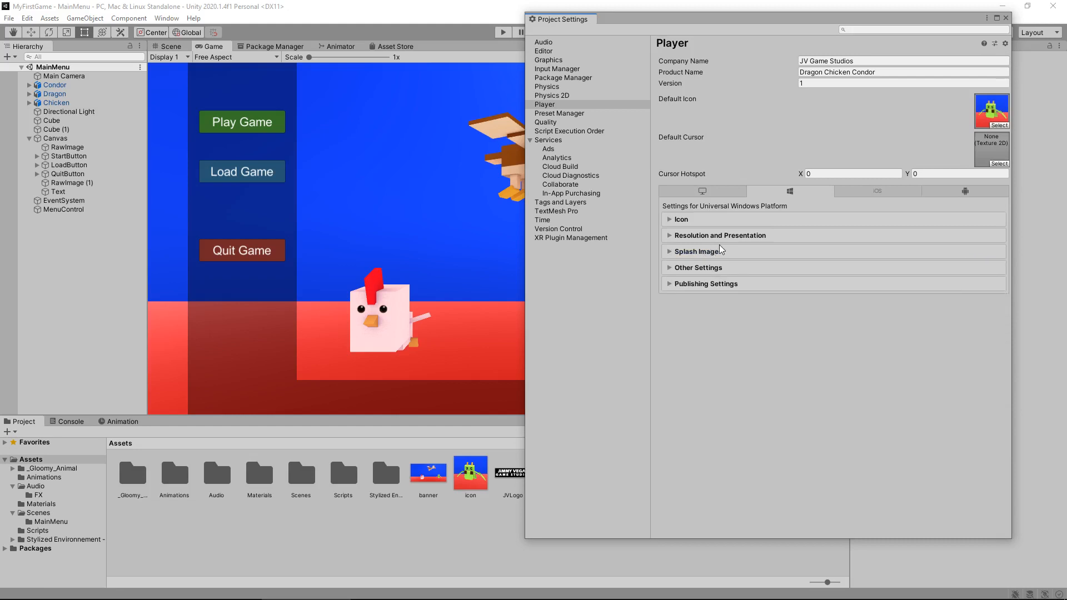
Step: Review the Icon section for iOS and the Resolution and Presentation section for Android
left_click(850, 193)
left_click(764, 219)
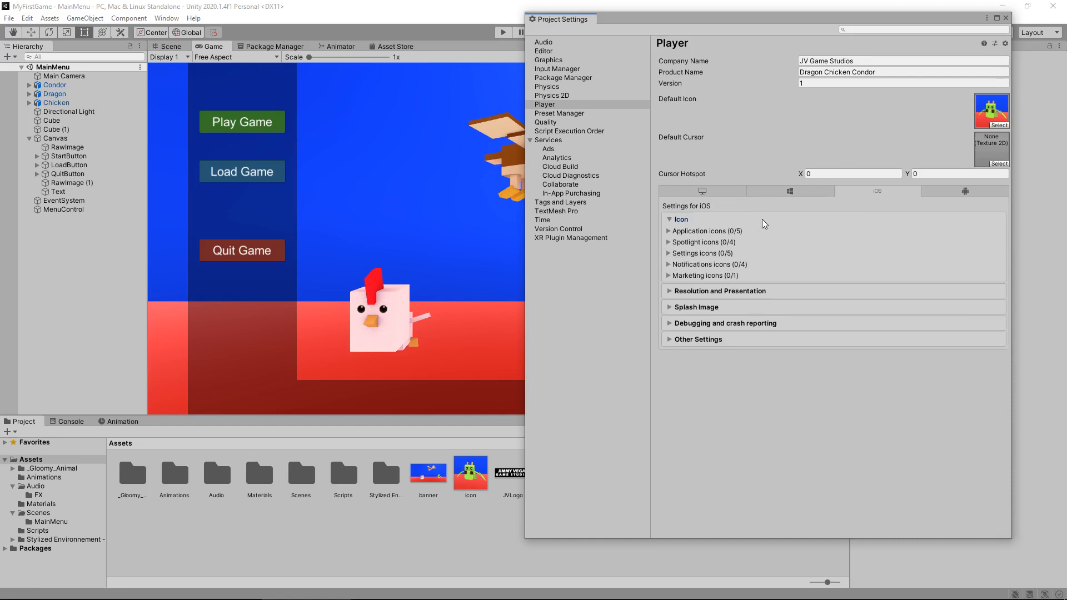
left_click(762, 219)
left_click(928, 191)
left_click(710, 238)
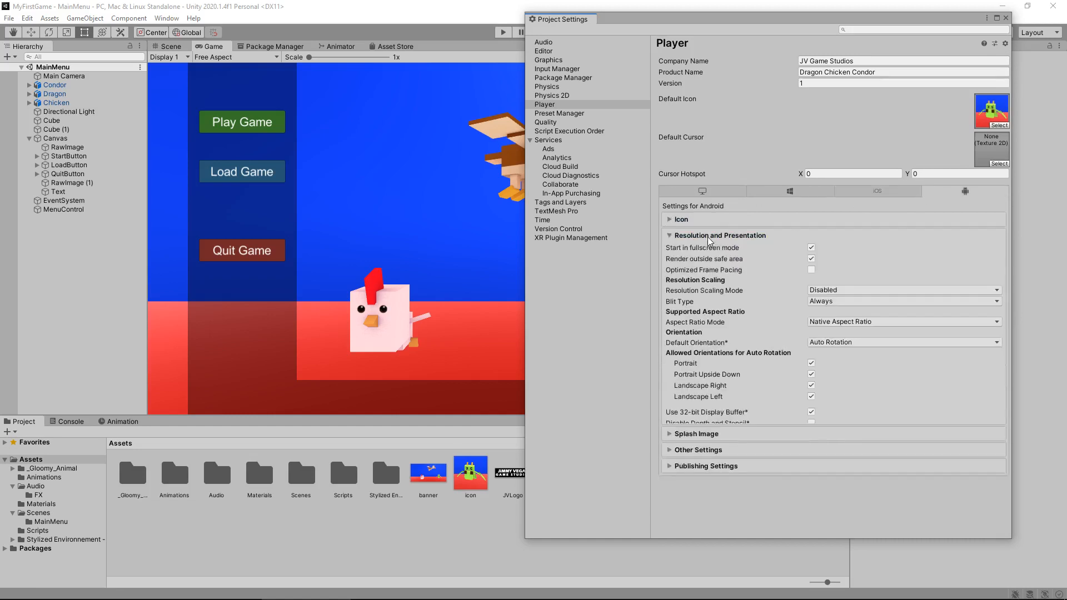
left_click(709, 238)
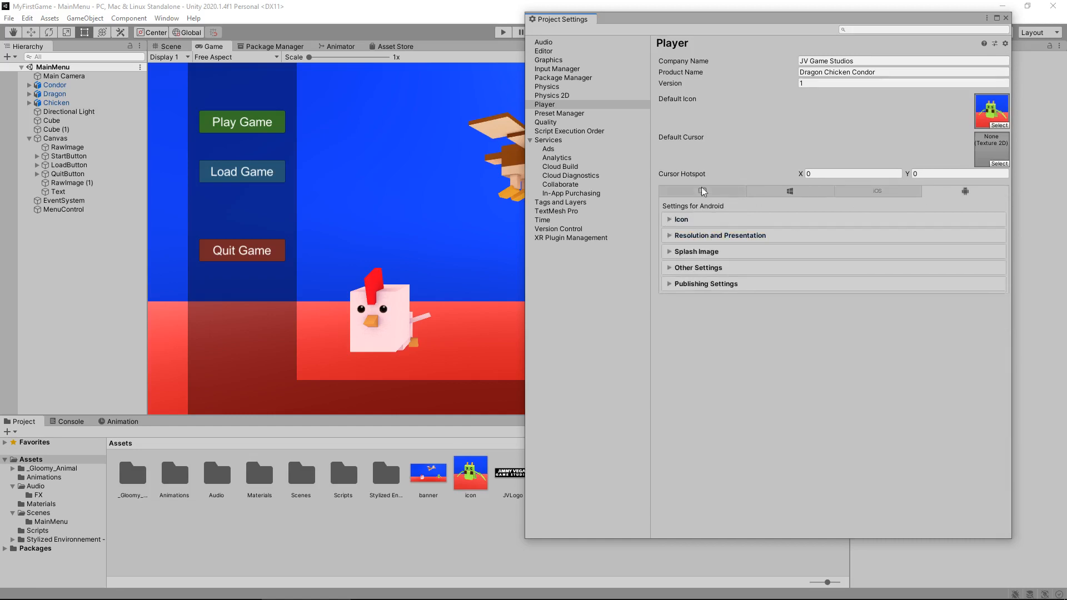
Step: Review the project's Quality and Time settings, including the Ultra level name and Time Scale, and close the Project Settings
left_click(549, 125)
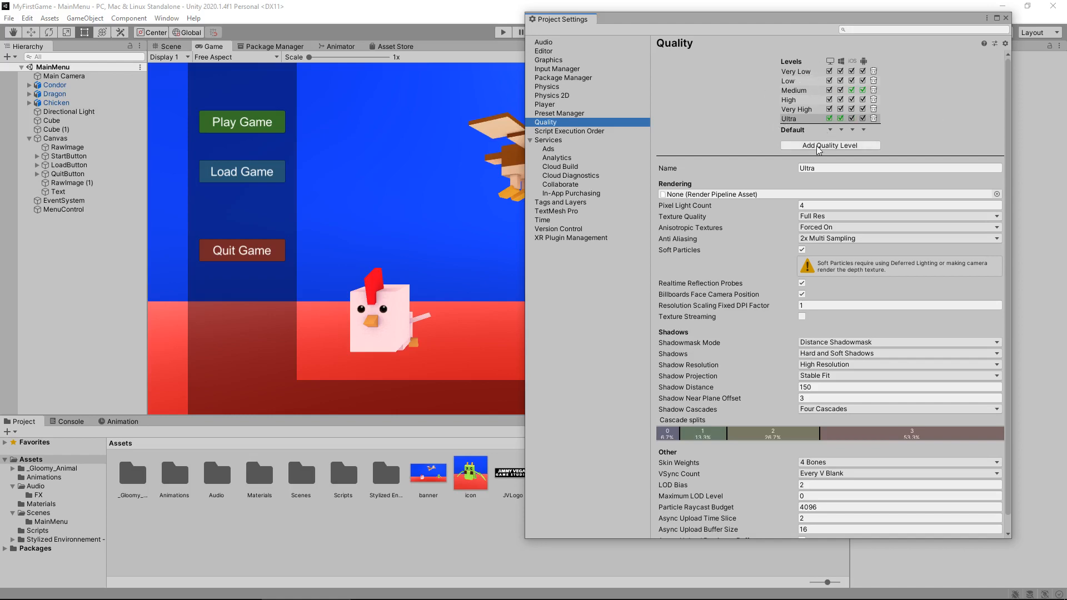
left_click(834, 168)
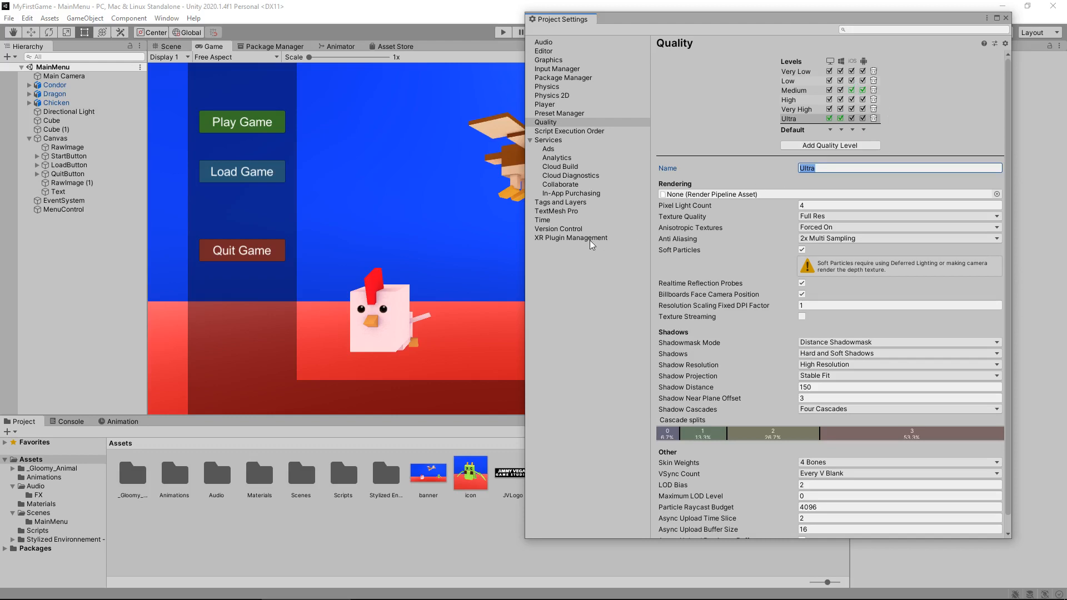
left_click(548, 221)
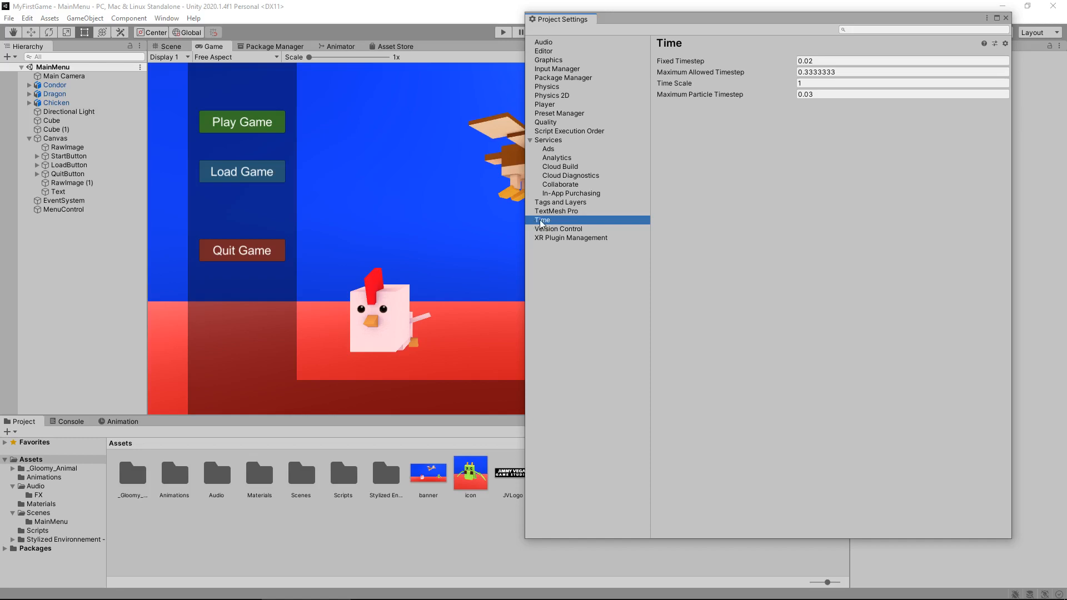
left_click(819, 83)
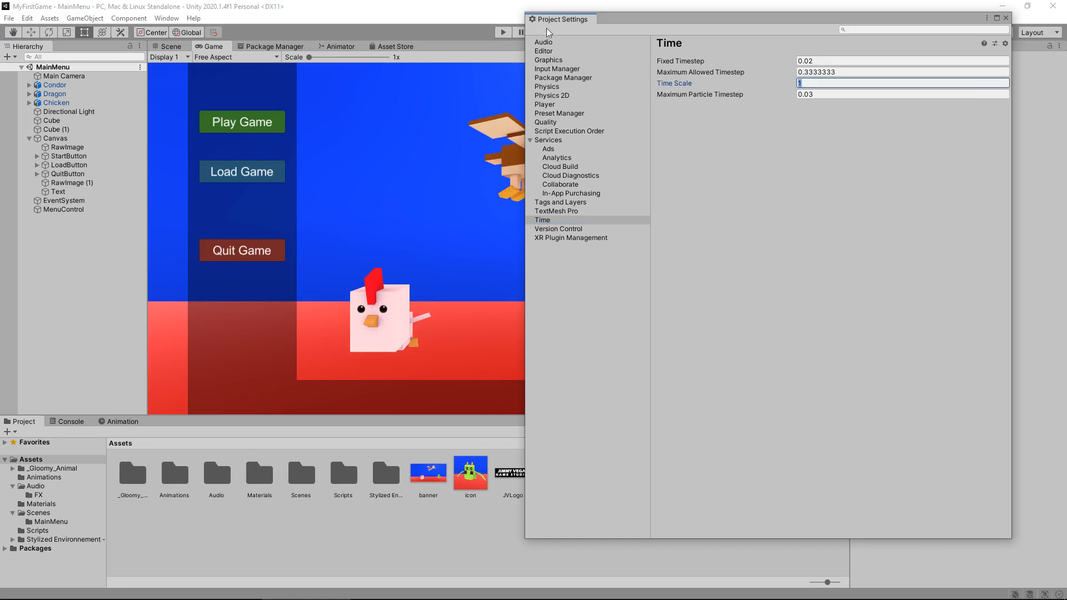
left_click(1006, 17)
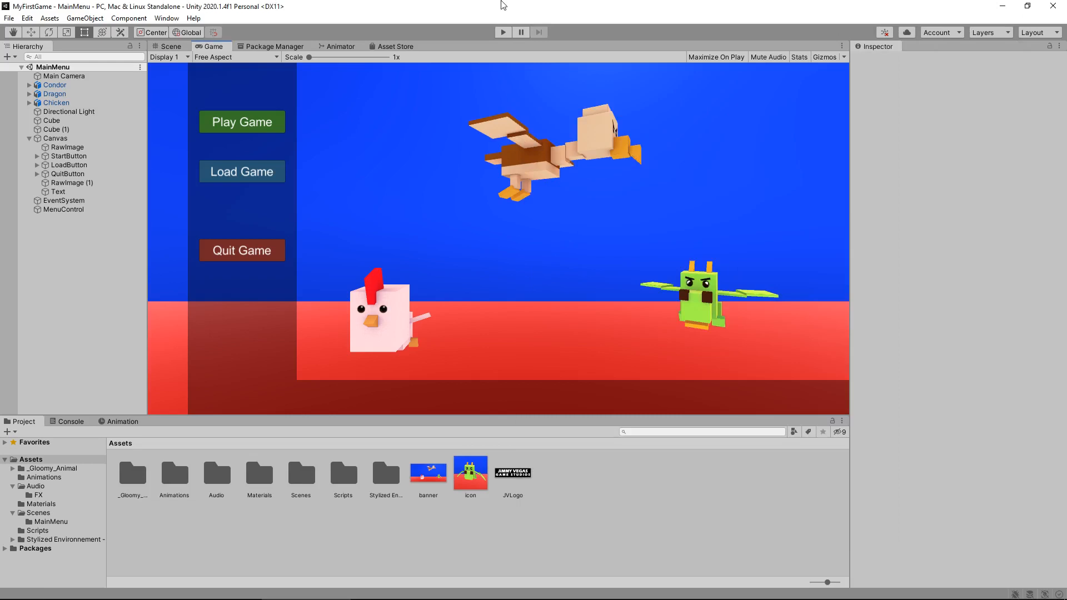
Step: Open the Build Settings from the Scene view and start Build And Run for PC, Mac & Linux Standalone
left_click(170, 48)
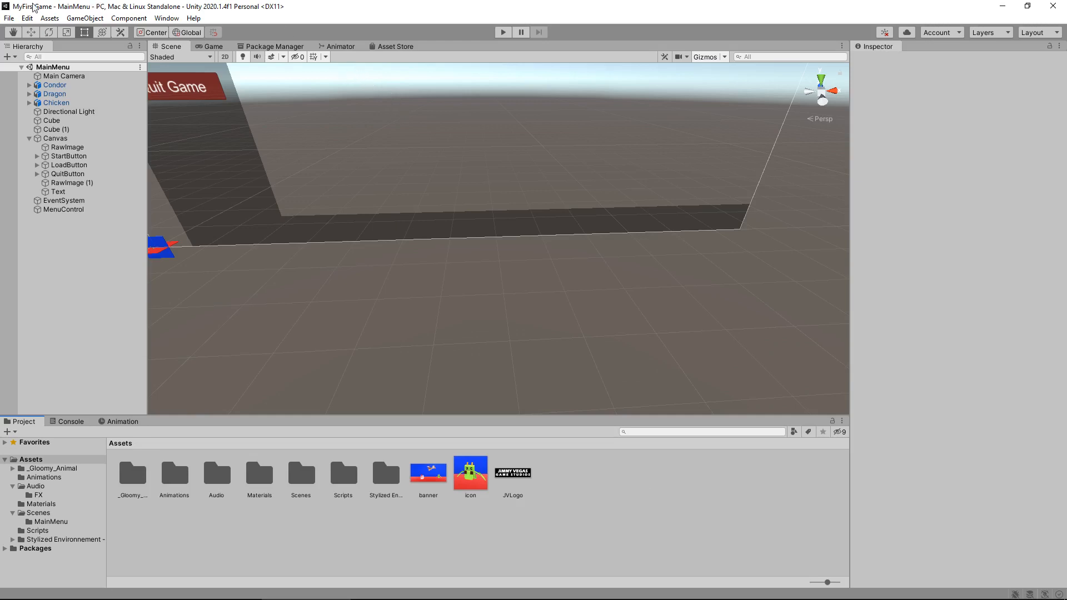
left_click(10, 19)
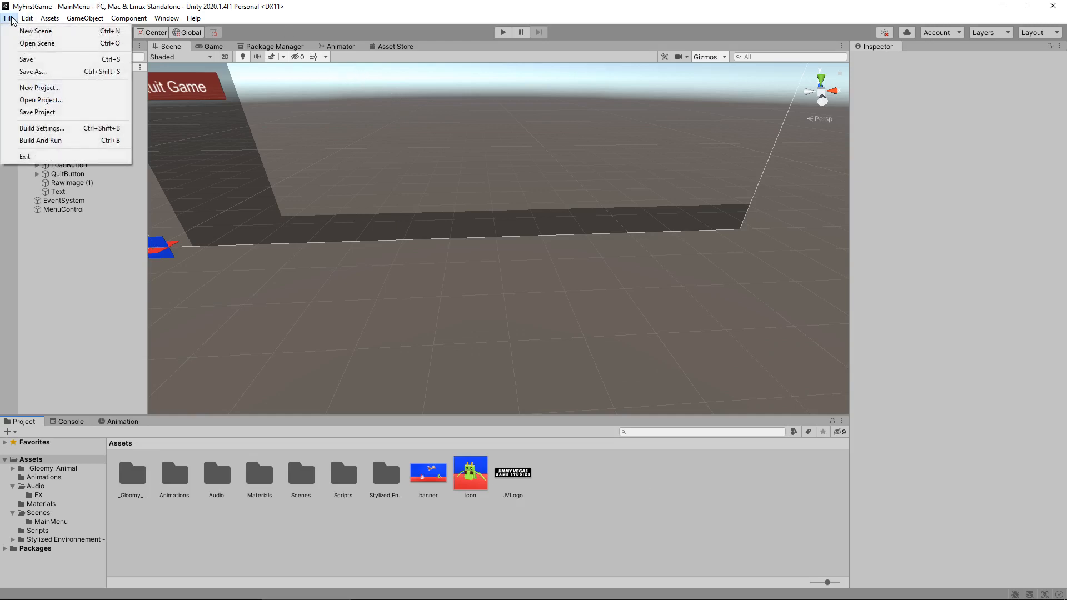
left_click(65, 127)
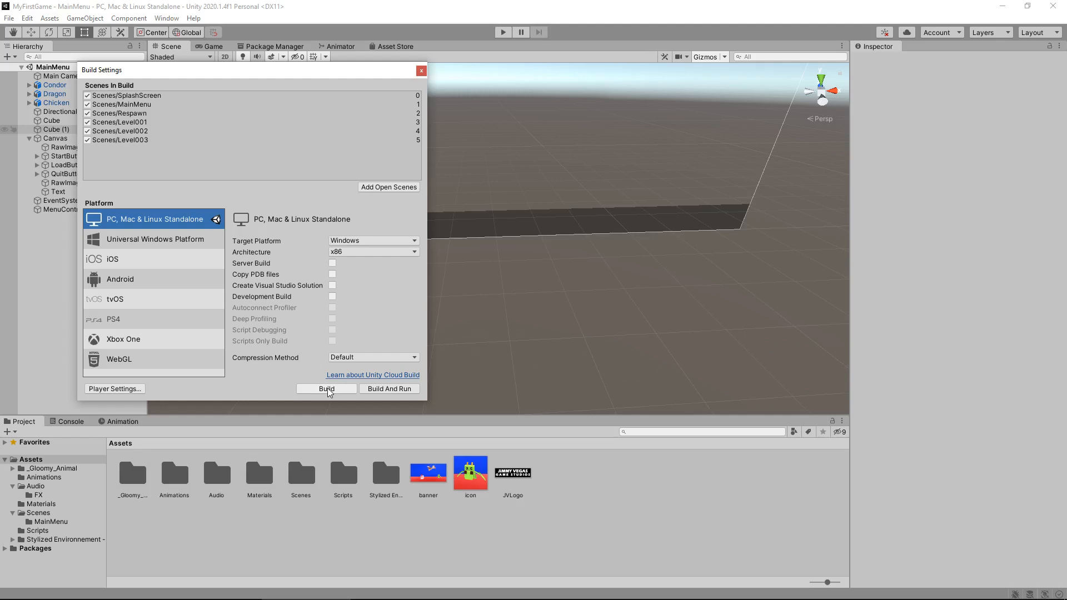
left_click(389, 389)
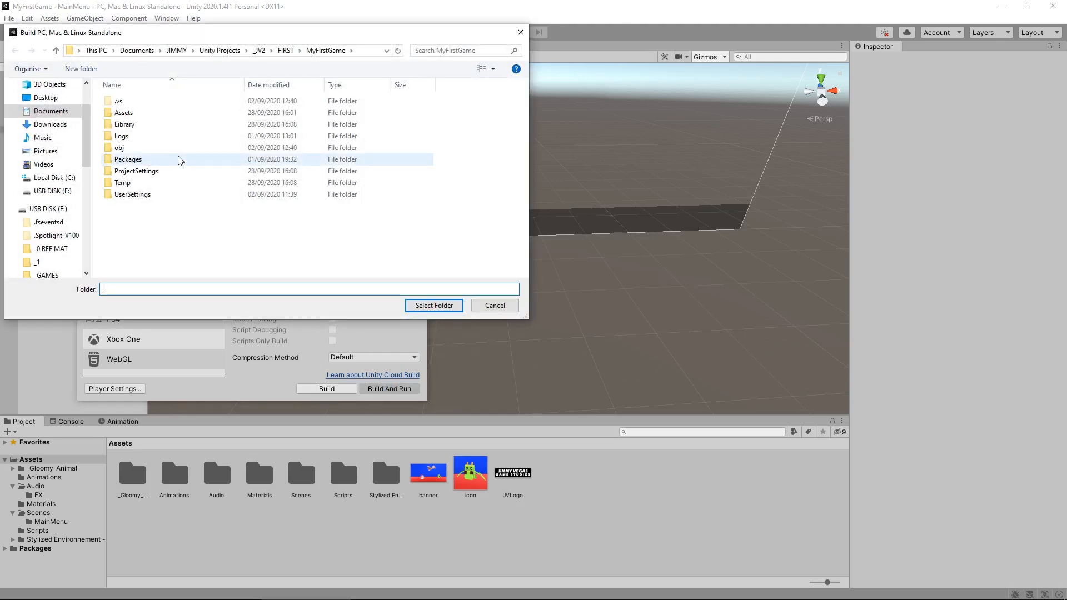
Step: Create a folder named New folder inside MyFirstGame and build the game into it
right_click(246, 233)
mouse_move(287, 367)
left_click(389, 362)
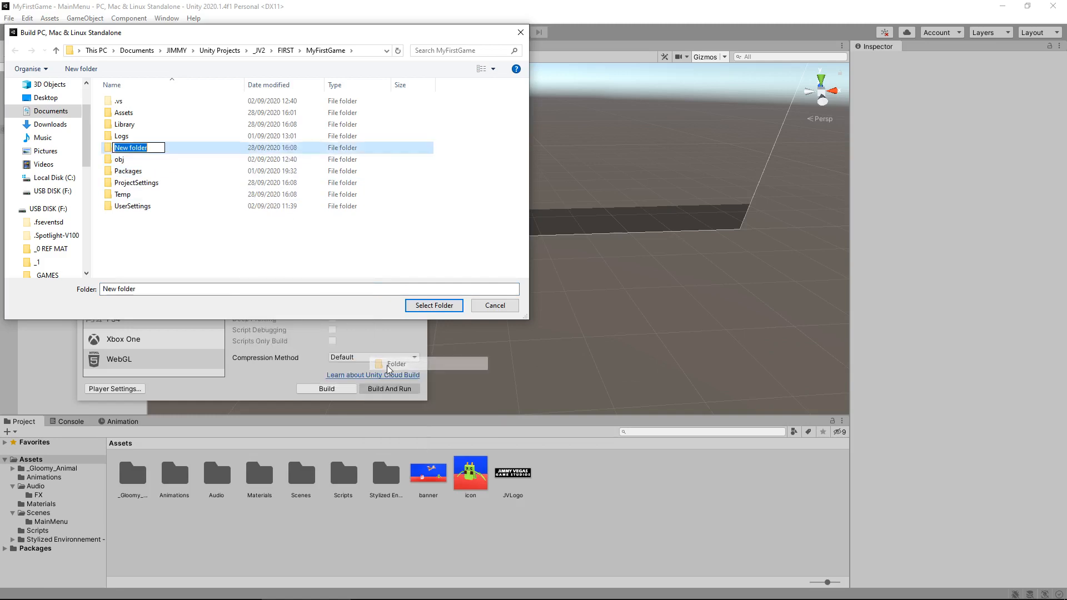
key("Return")
double_click(159, 148)
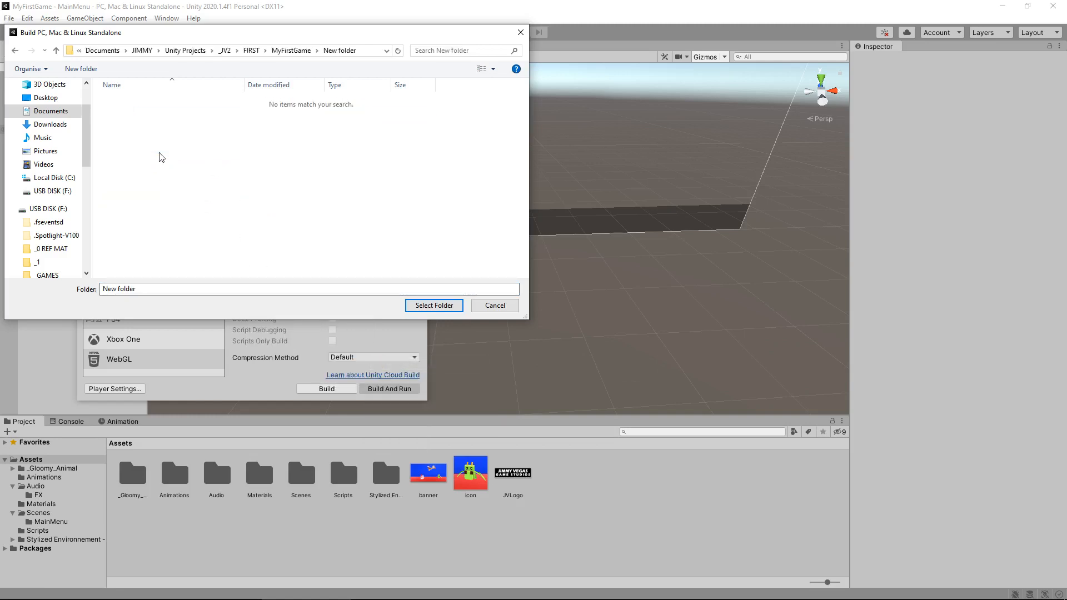
left_click(423, 307)
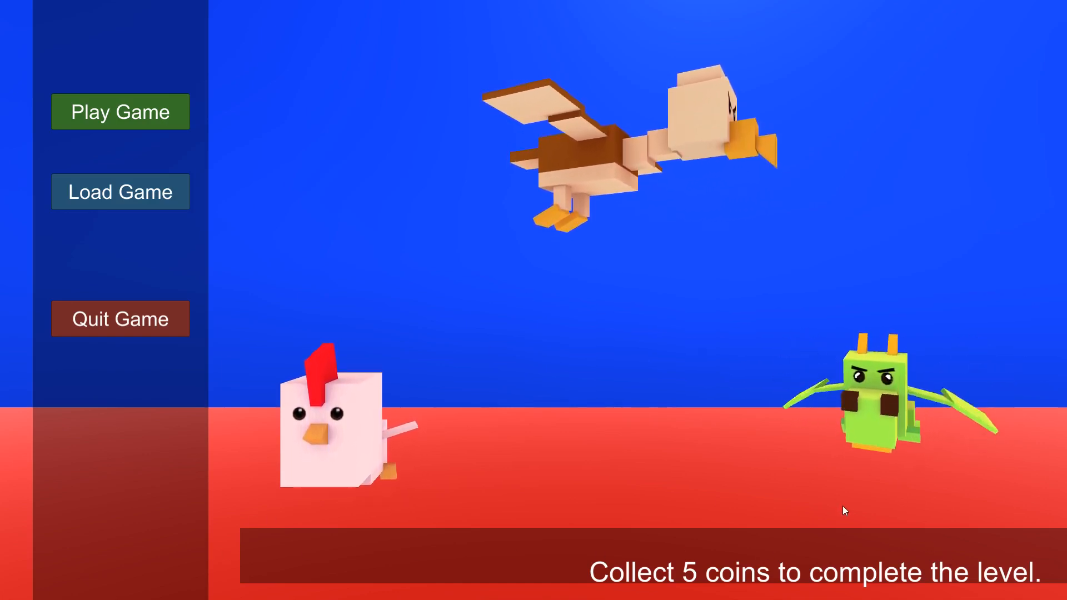
Step: Test the build by starting a new game and steering the dragon towards the coins in the red level
left_click(147, 124)
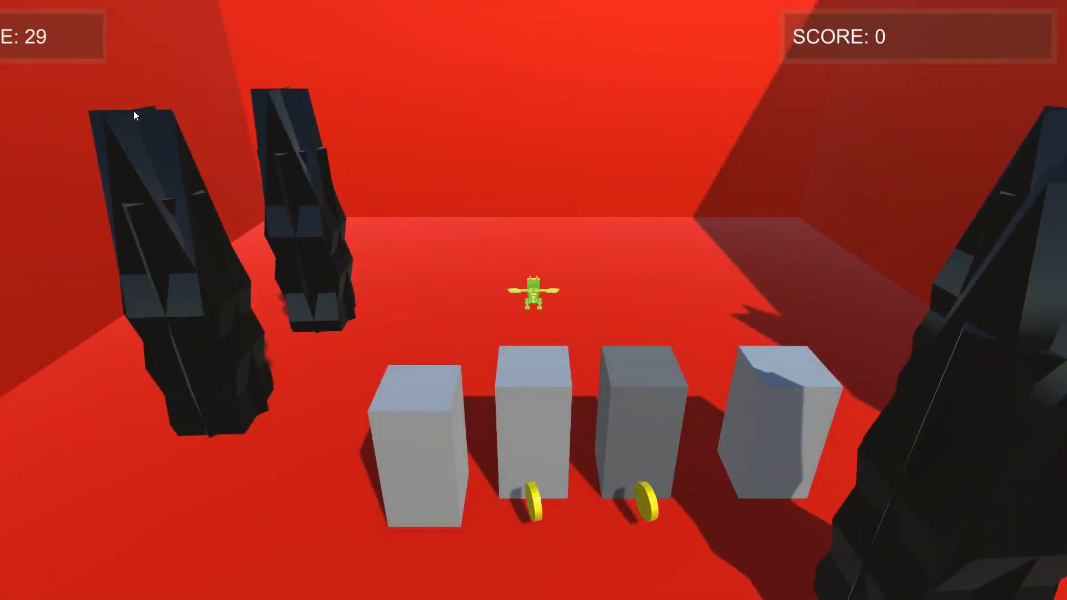
key("s")
key("d")
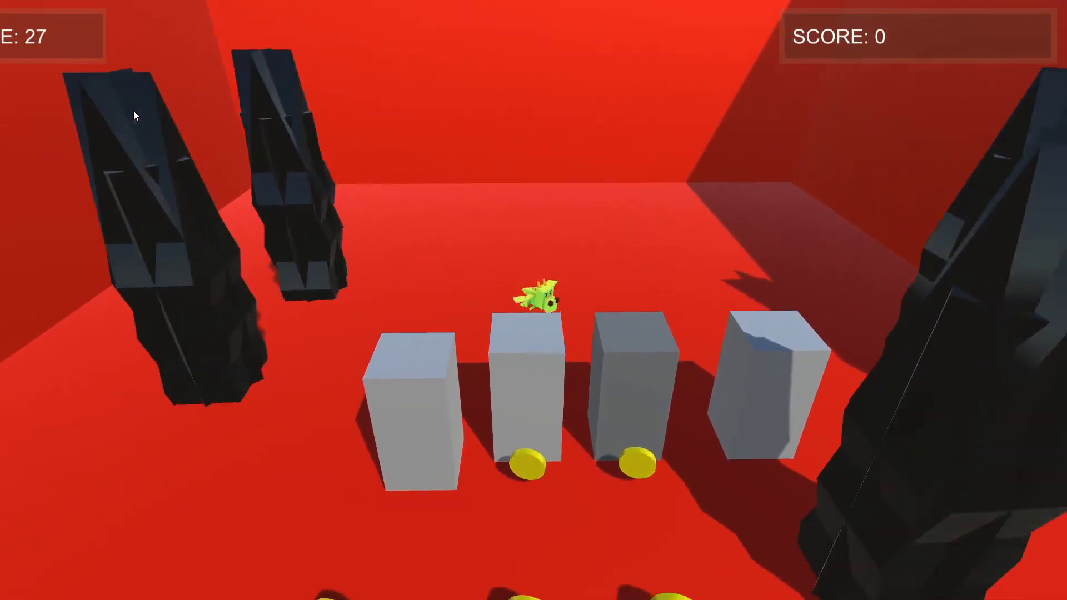
key("s")
key("a")
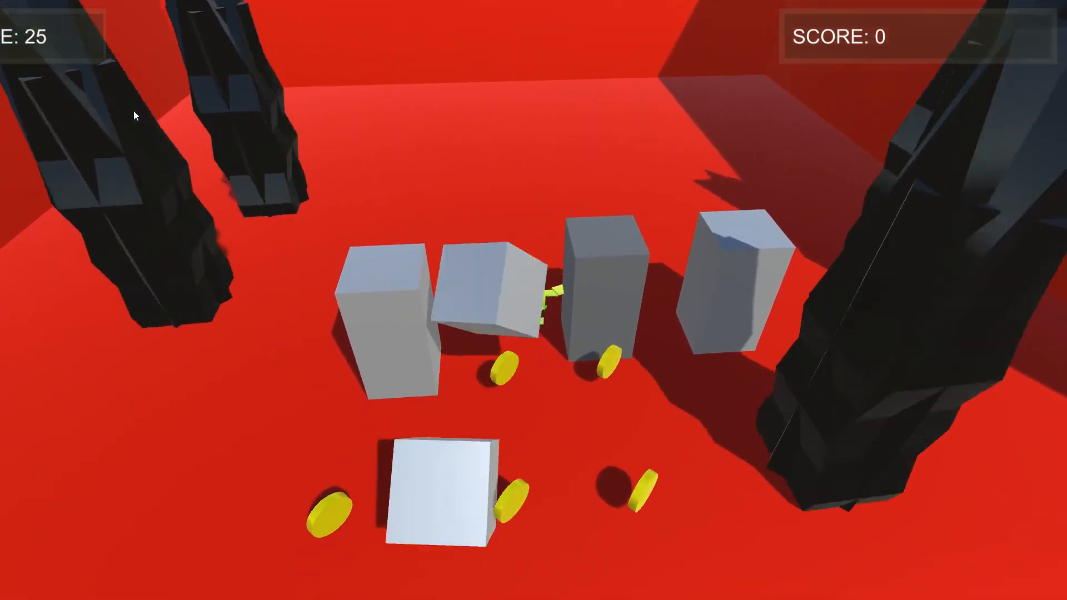
key("d")
key("s")
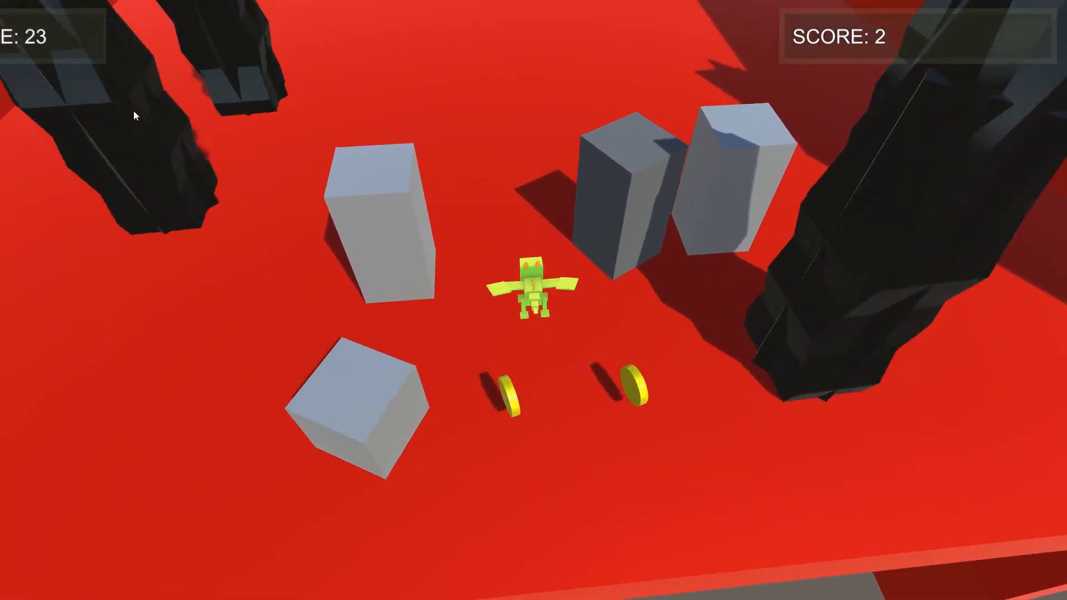
Step: Test pausing and resuming the red level, and steer the dragon to the remaining coins to complete it
key("Escape")
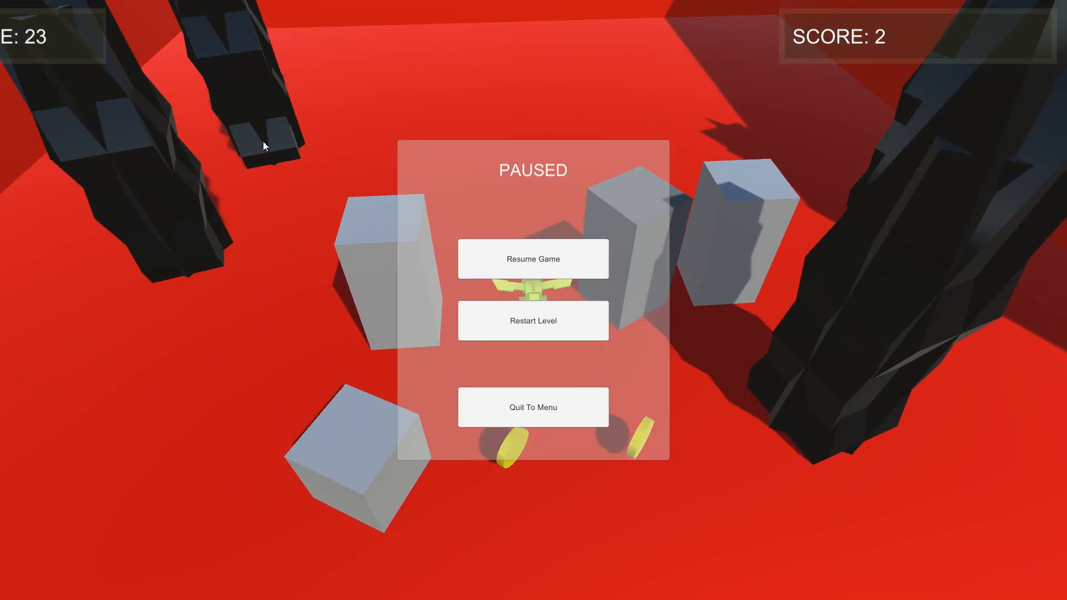
left_click(505, 247)
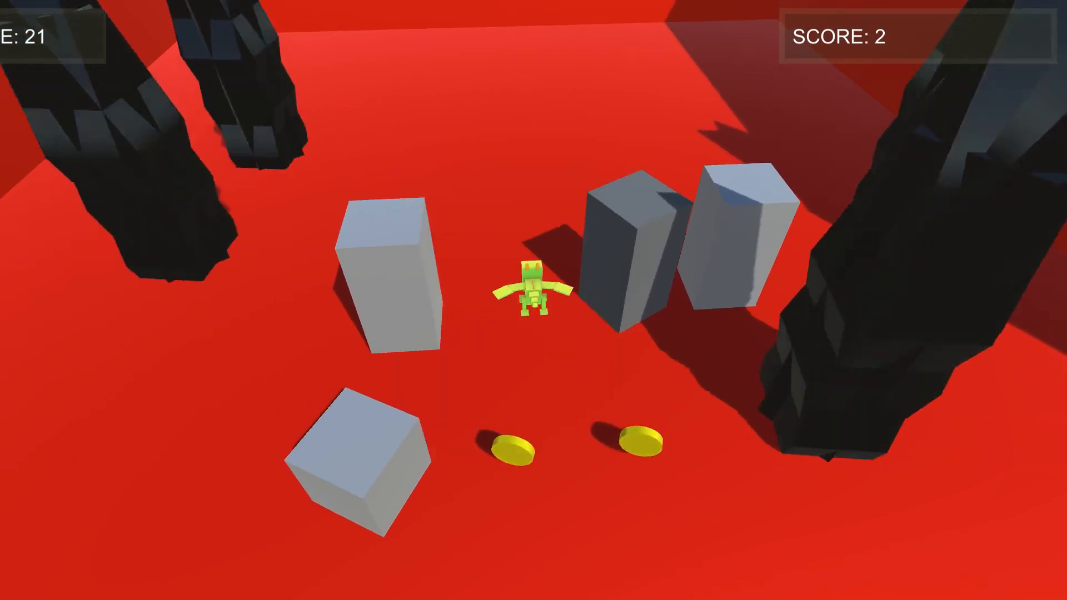
key("s")
key("d")
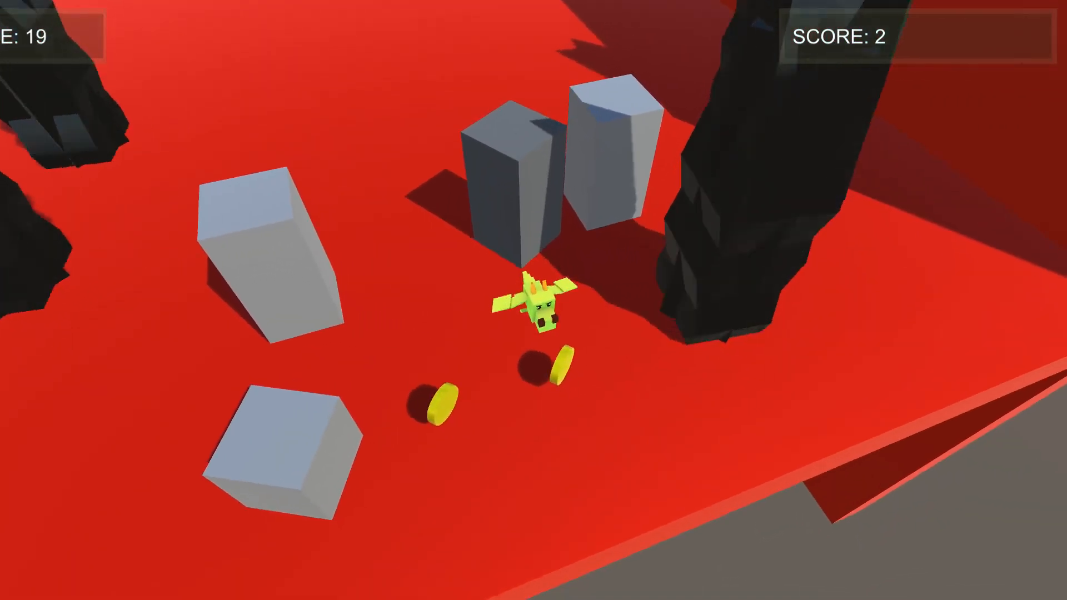
key("a")
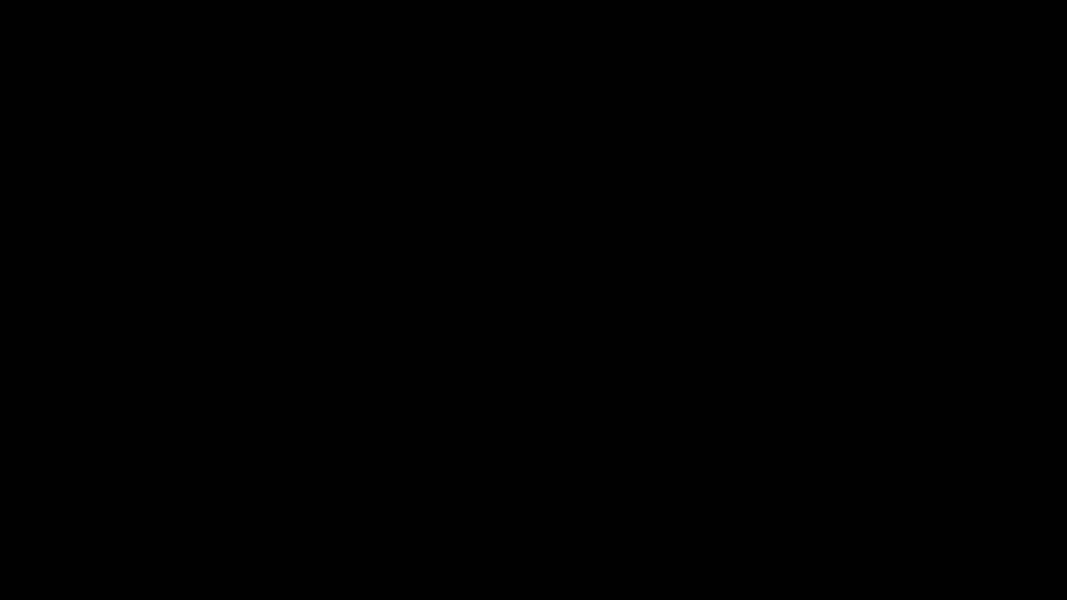
Step: Move the dragon in the blue level, pause the game and quit to the main menu
key("s")
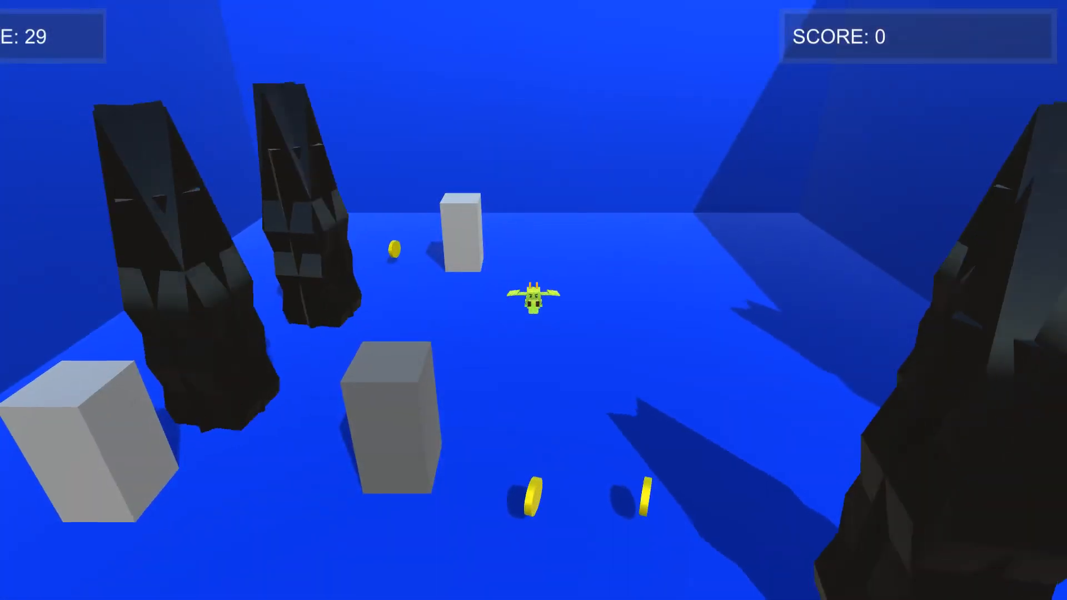
key("d")
key("Escape")
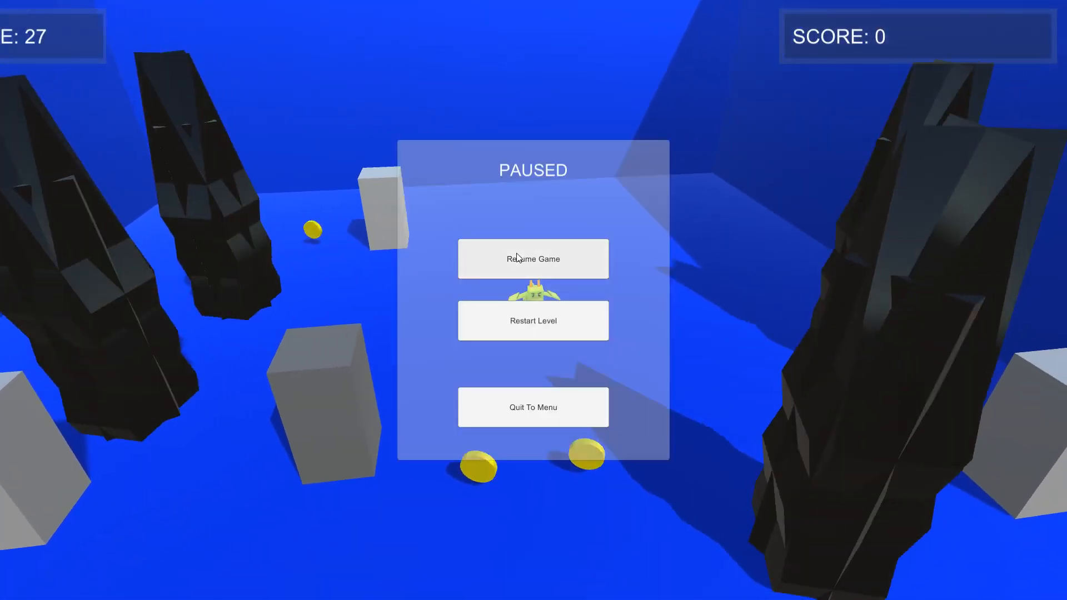
left_click(539, 407)
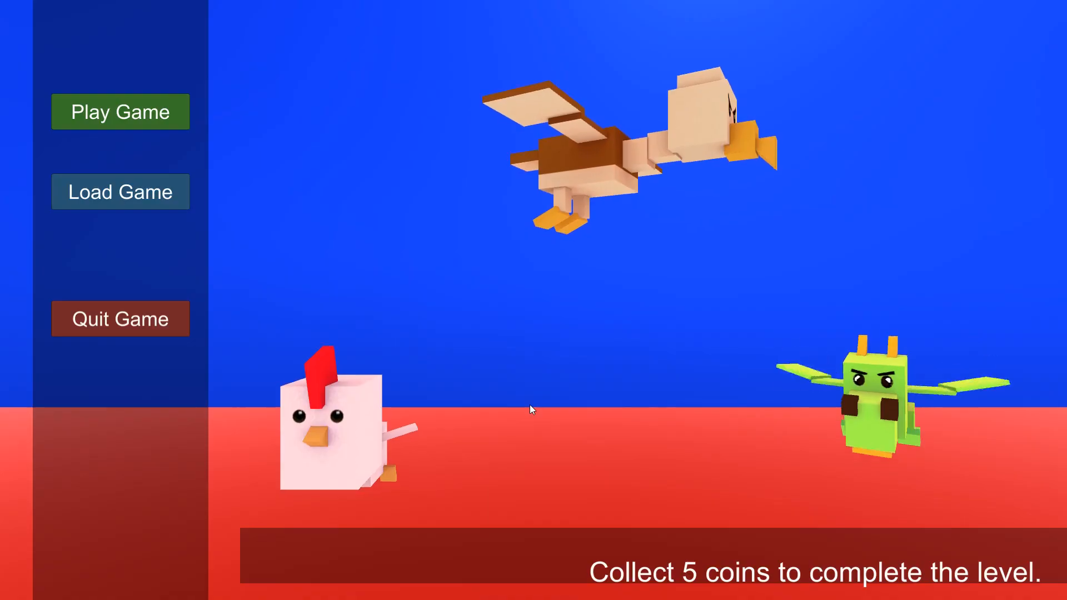
Step: Test Load Game from the main menu, move the dragon in the loaded level and pause the game
left_click(132, 198)
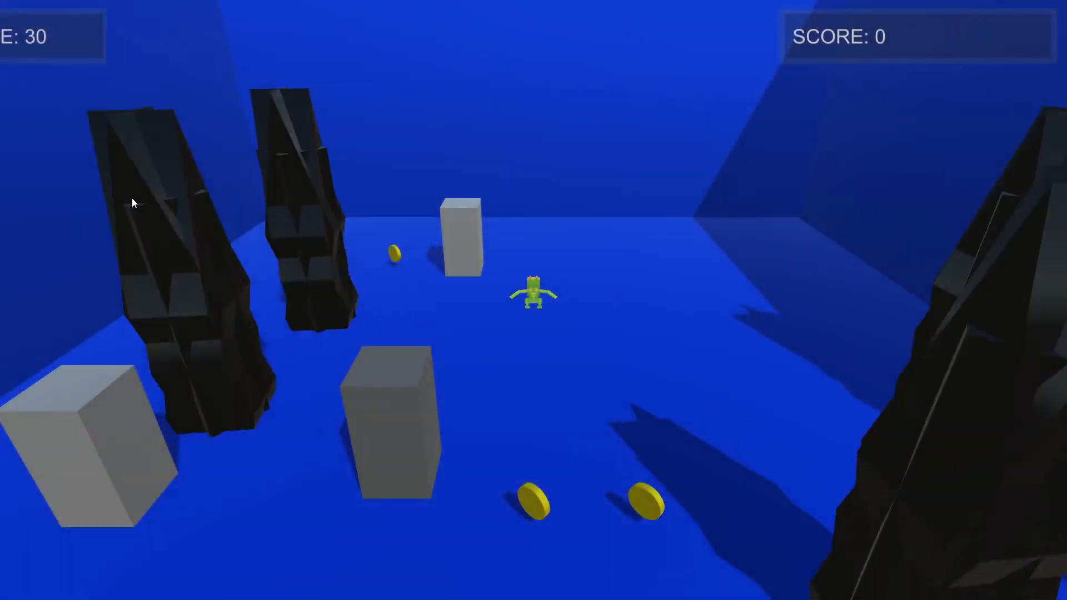
key("s")
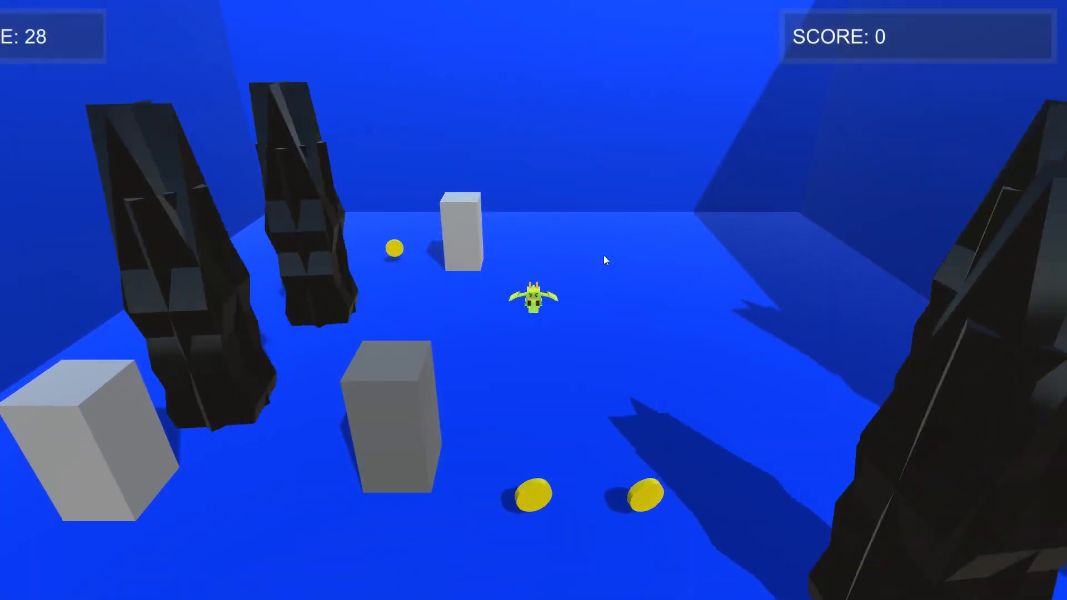
key("d")
key("Escape")
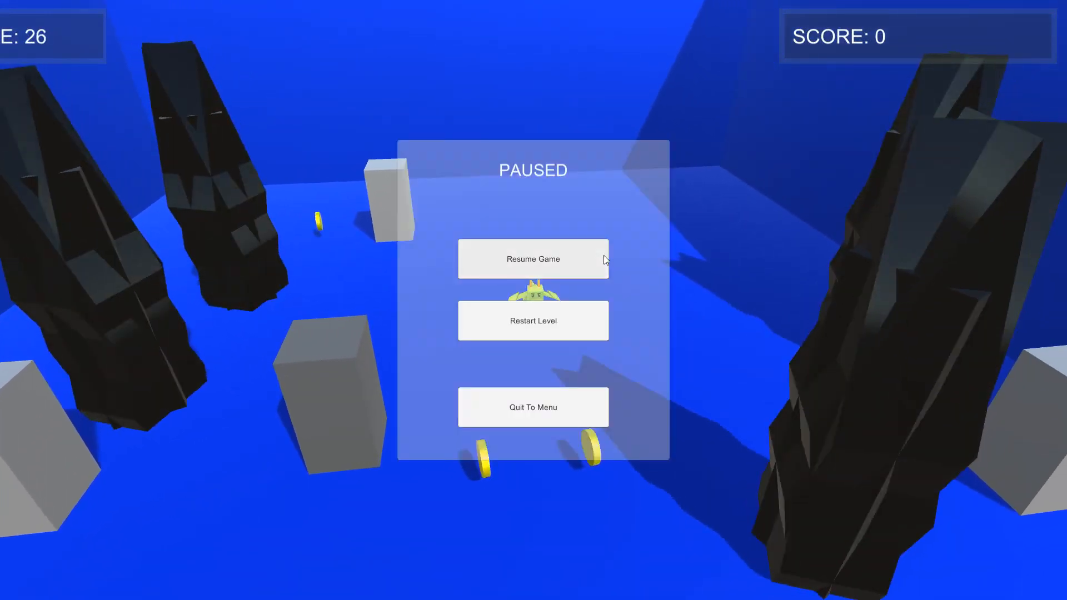
Step: Quit the paused level to the menu and exit the game, then close the Build Settings window in the Unity editor
left_click(537, 407)
left_click(126, 325)
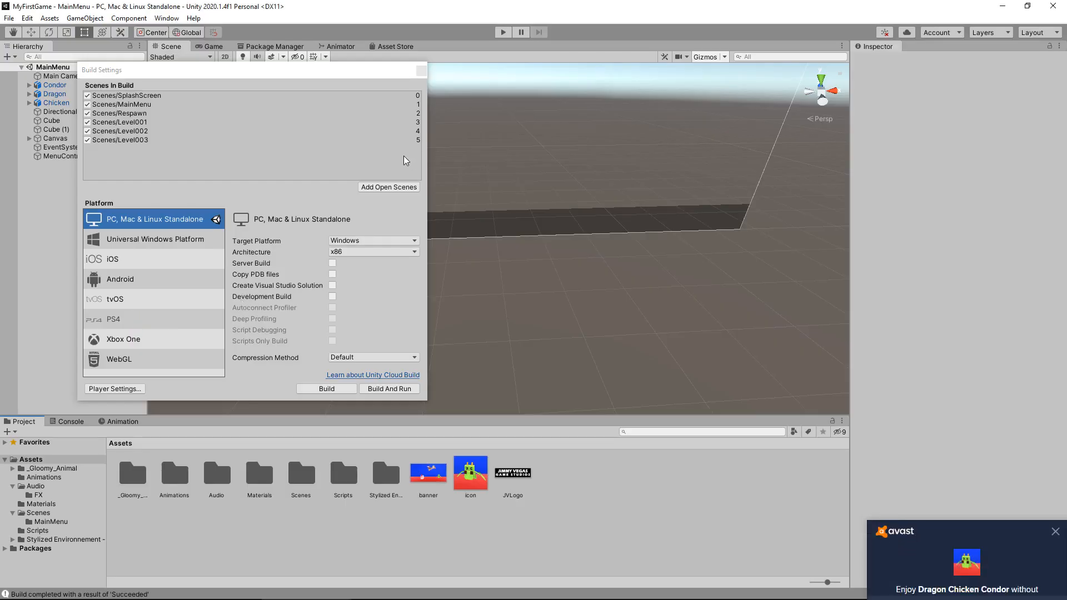
left_click(1055, 460)
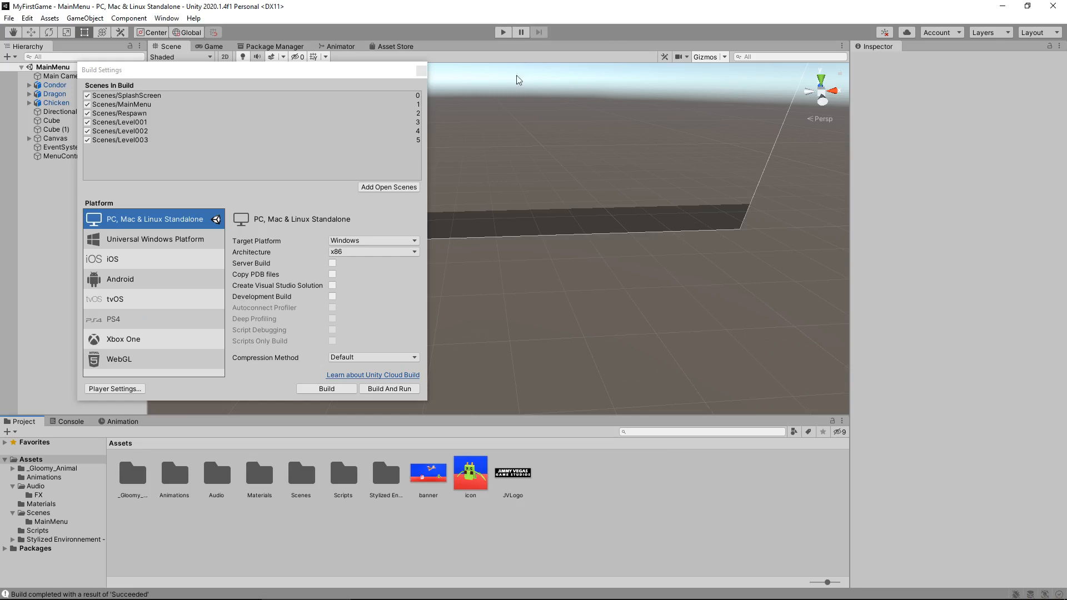
left_click(421, 70)
Step: Set the anchor preset of the MainMenu's RawImage (1) text strip to bottom stretch and check the anchoring of the Text object
left_click(435, 233)
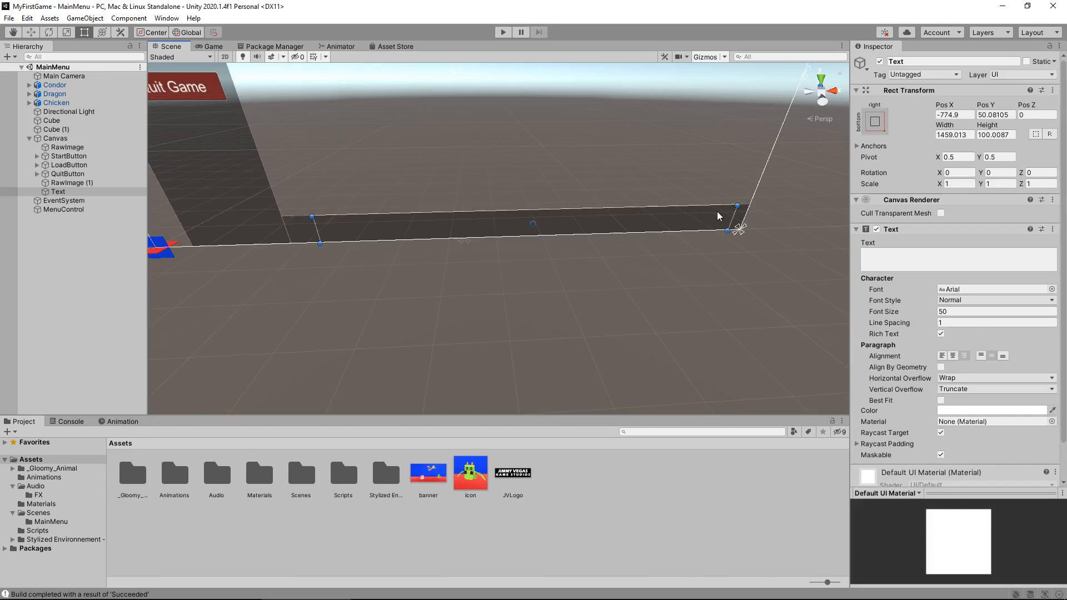
left_click(300, 234)
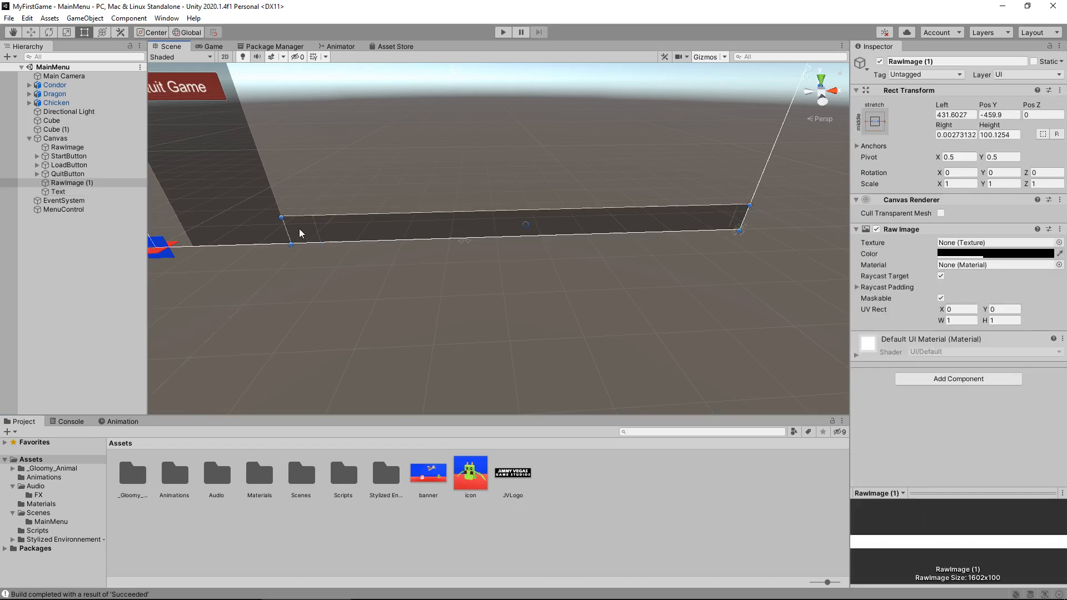
left_click(875, 122)
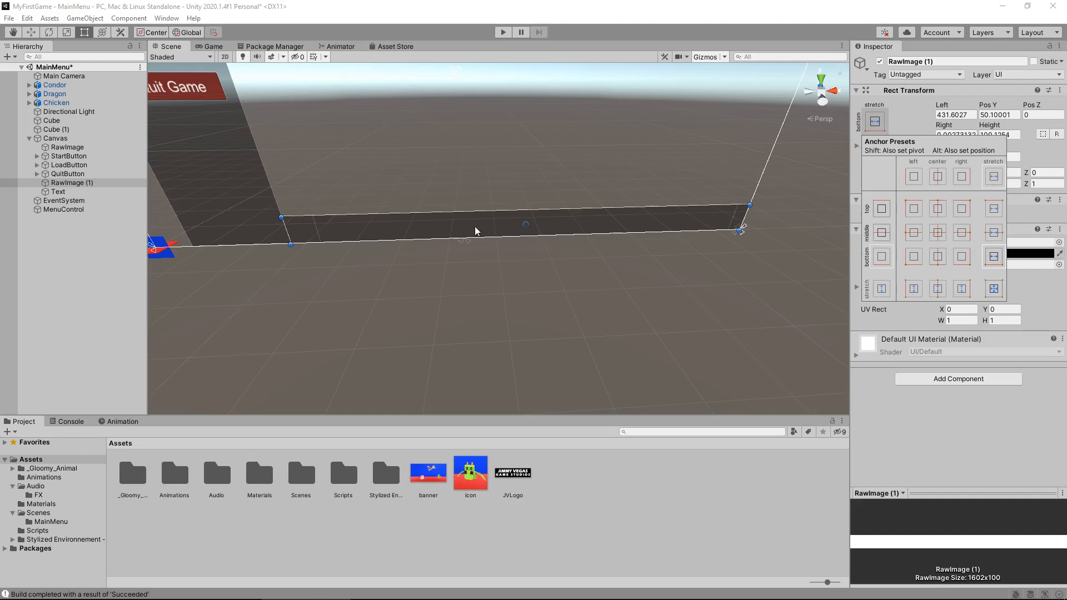
left_click(71, 193)
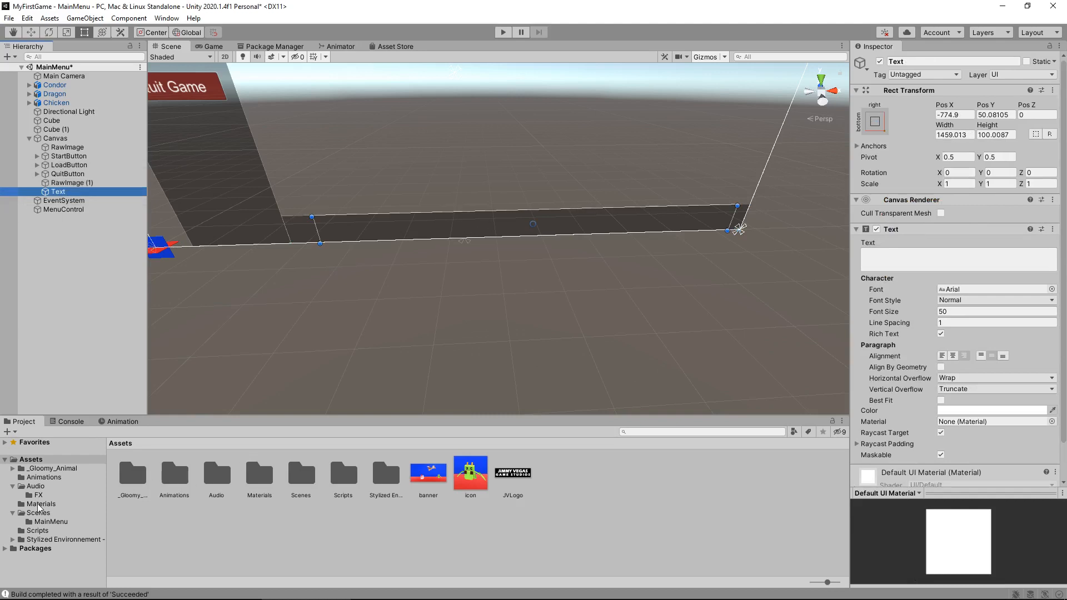
Step: Open the Level001 scene from the Scenes folder, saving the MainMenu scene changes
double_click(302, 474)
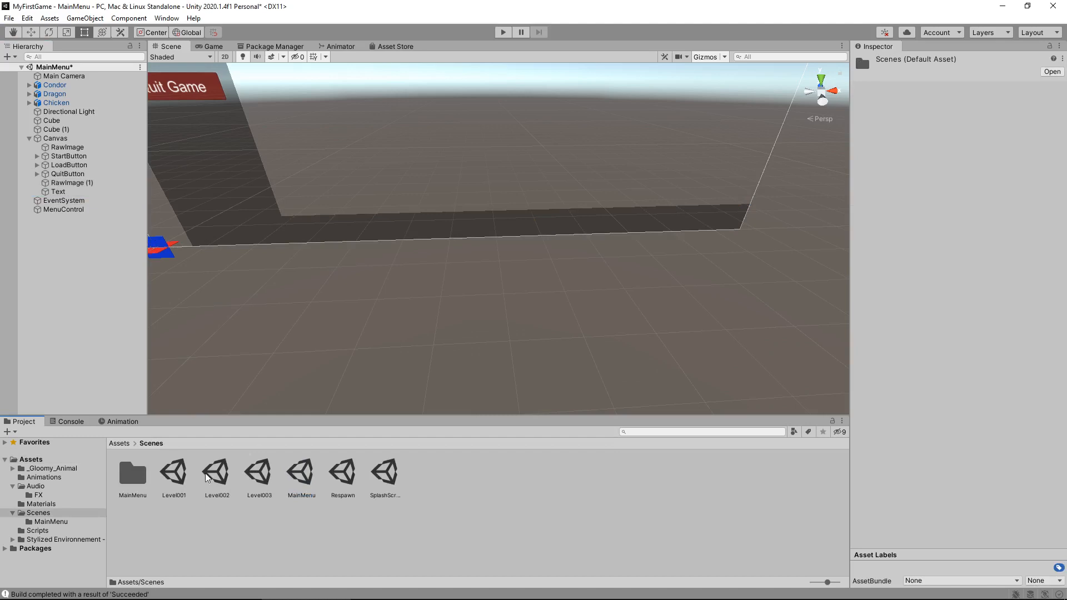
double_click(178, 477)
left_click(509, 331)
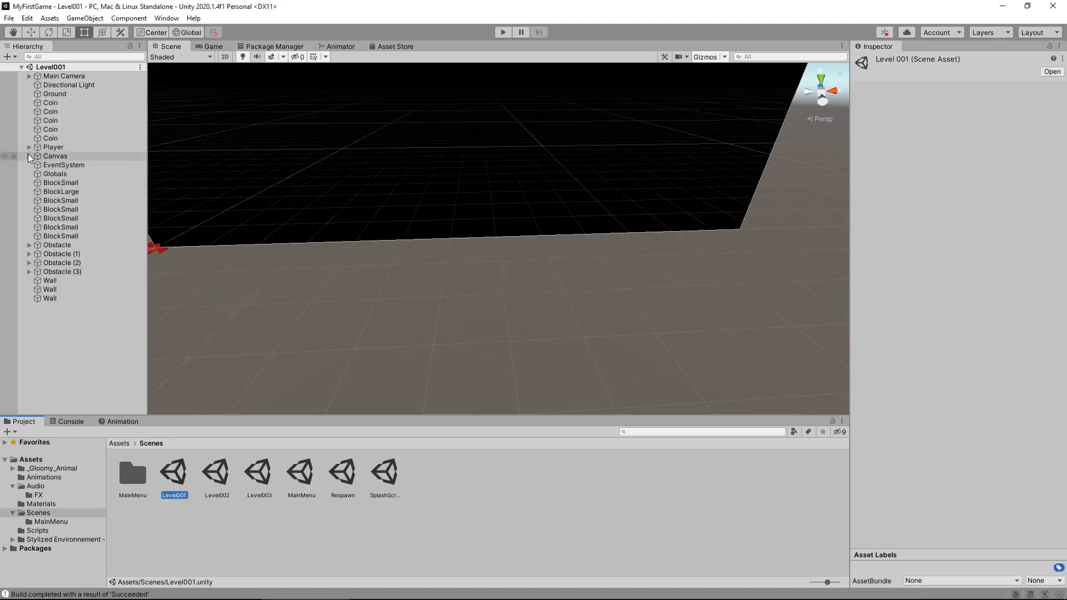
Step: In Level001's Canvas, check the score and timer anchors, and anchor TimeBorder, TimeBack and TimeDisplay to the top left
left_click(29, 156)
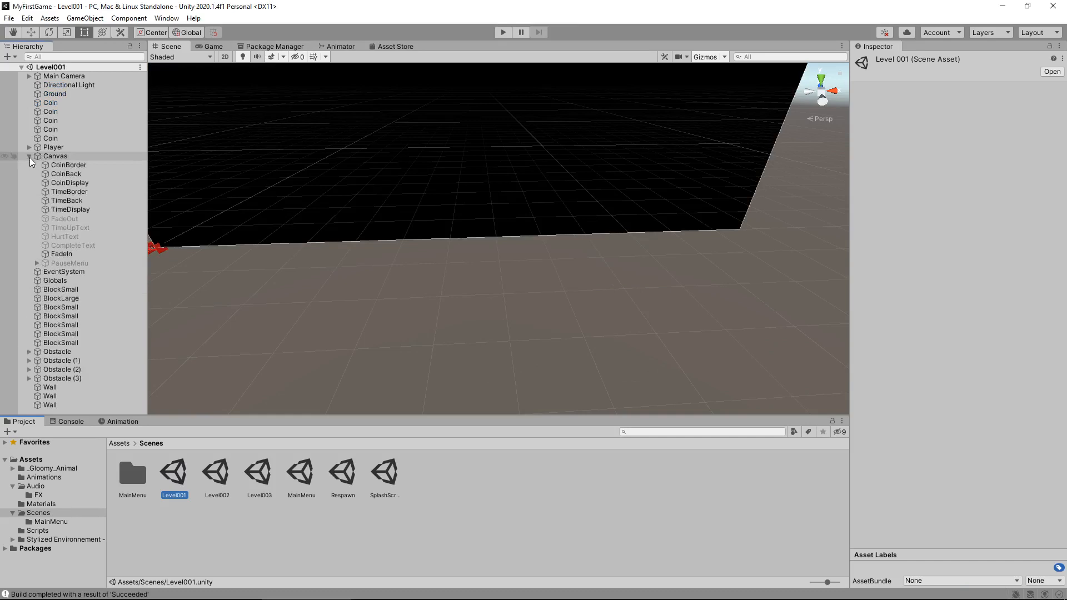
left_click(65, 165)
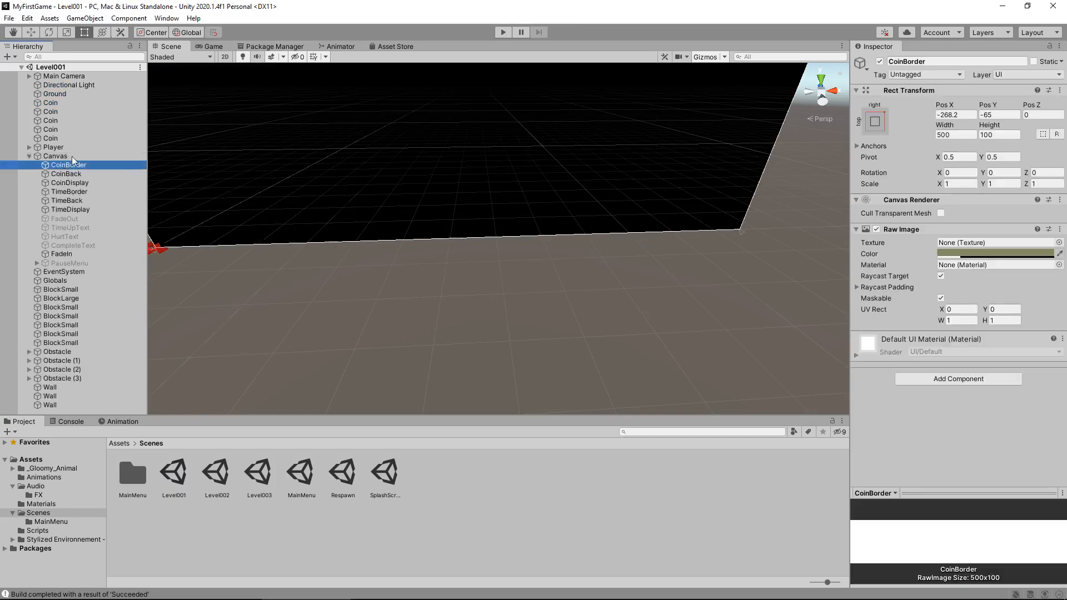
left_click(98, 191)
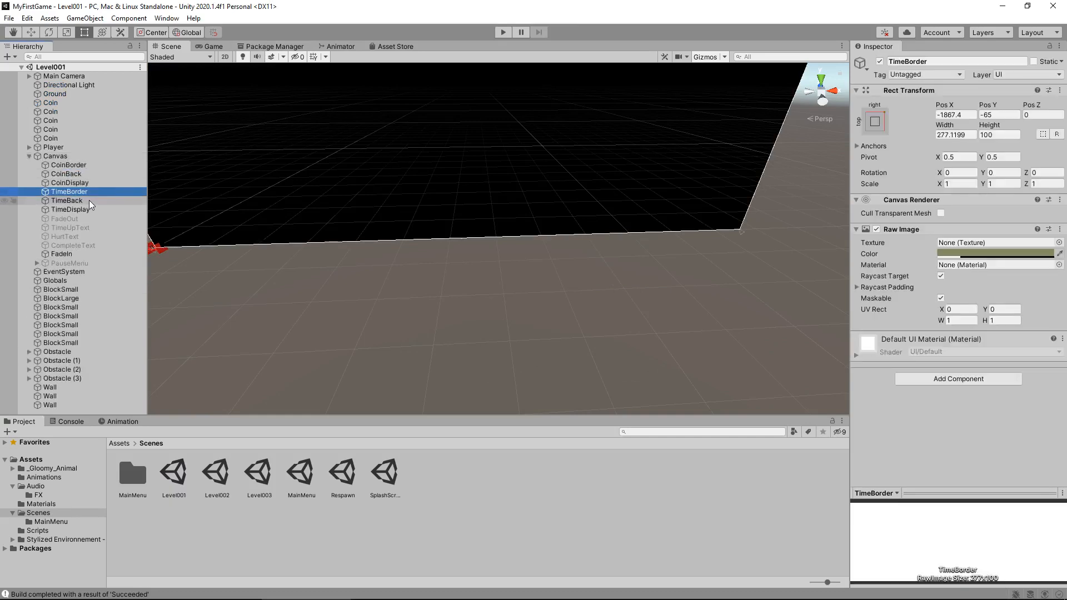
left_click(89, 201)
left_click(75, 210)
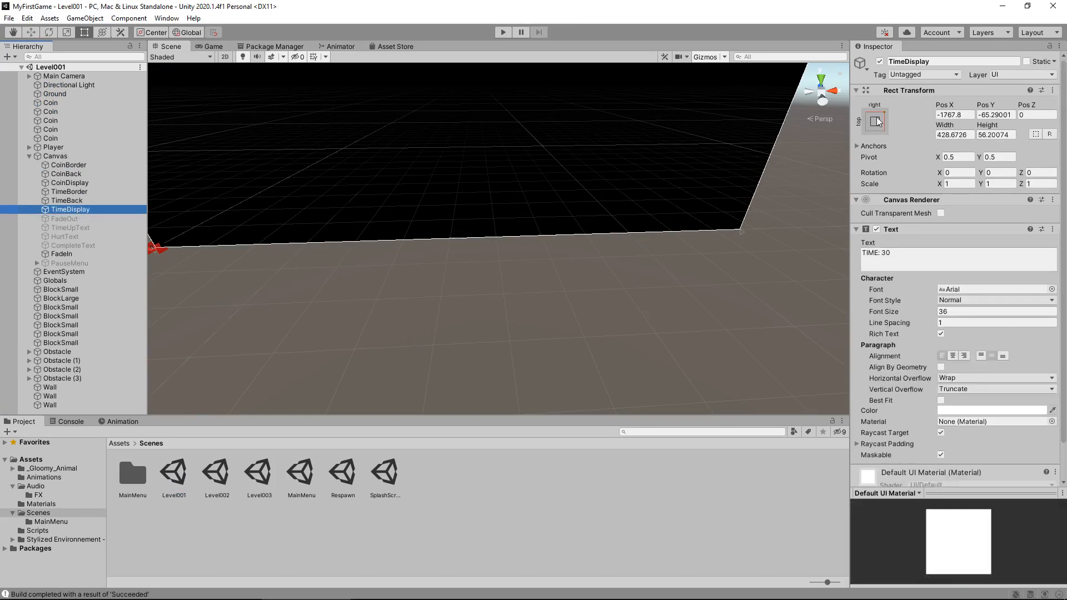
left_click(82, 192, "shift")
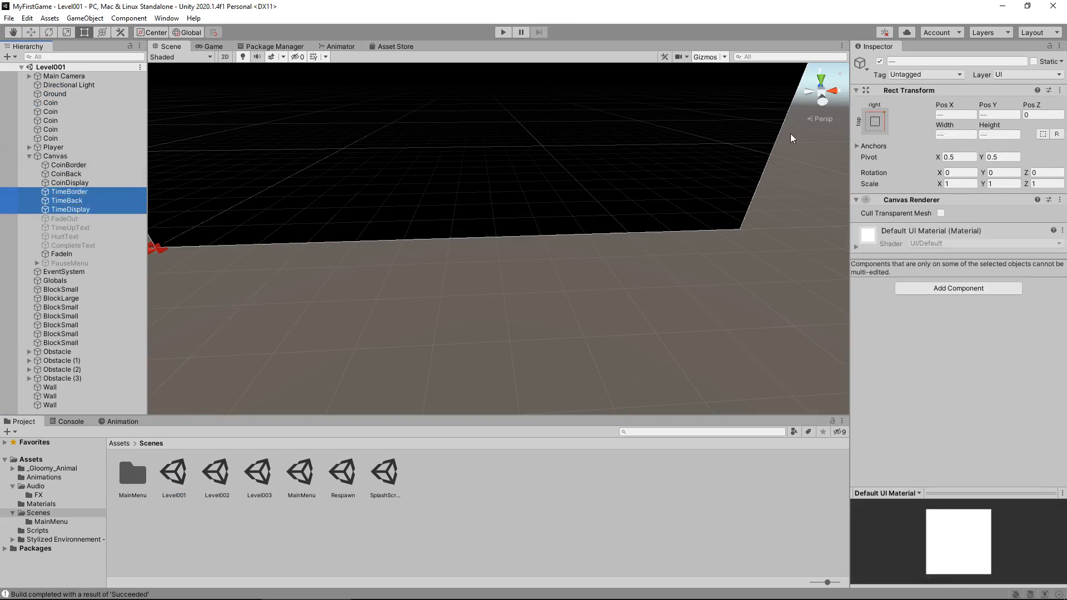
left_click(876, 122)
left_click(913, 210)
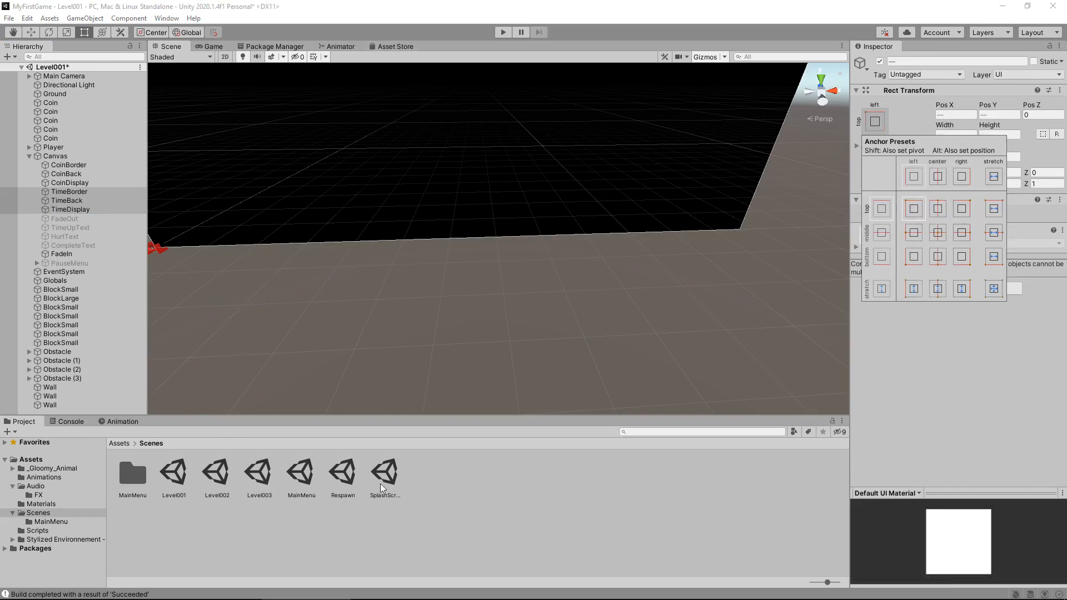
left_click(412, 519)
Step: Open the Level002 scene and anchor TimeBorder, TimeBack and TimeDisplay to the top left
double_click(217, 475)
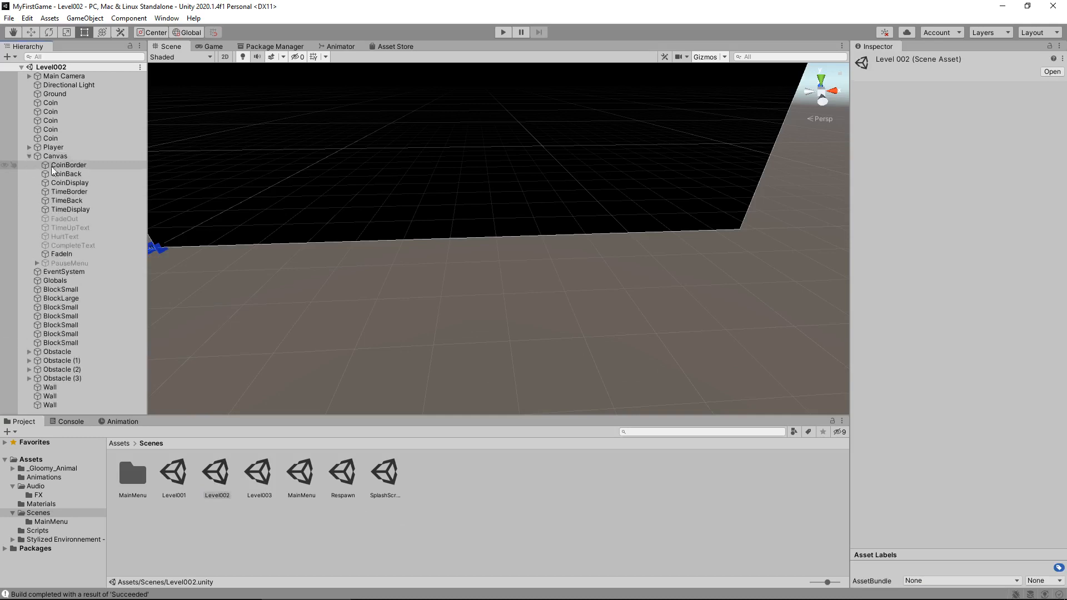
left_click(78, 191)
left_click(78, 209, "shift")
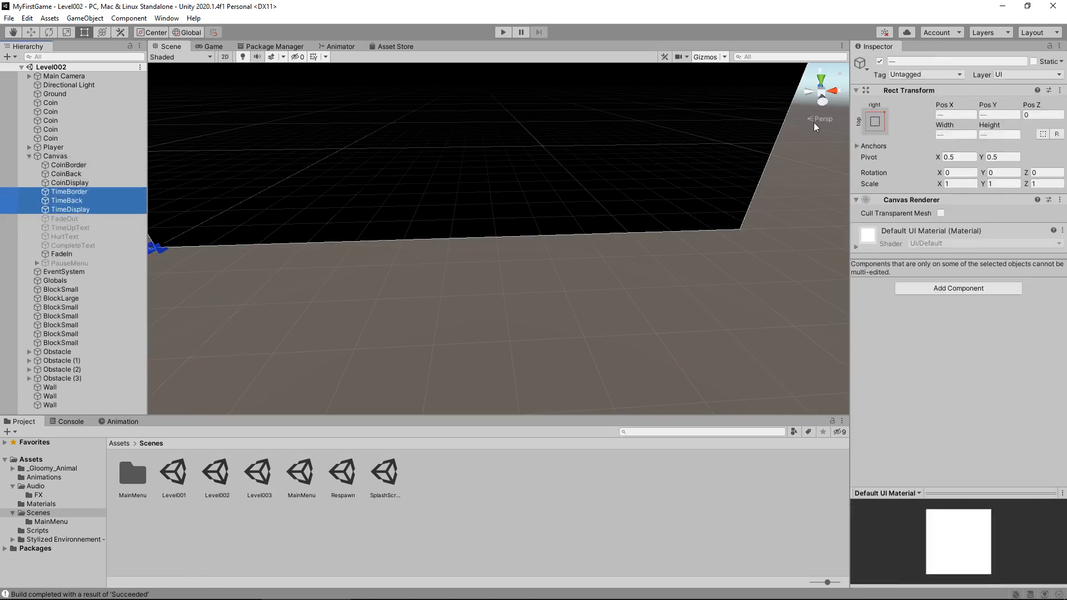
left_click(877, 122)
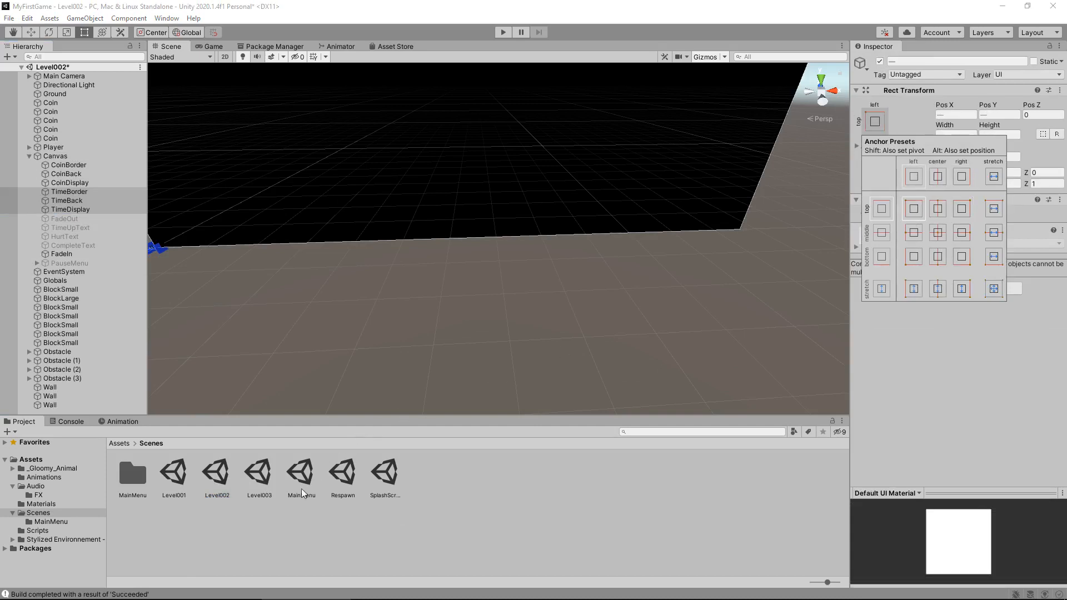
left_click(507, 497)
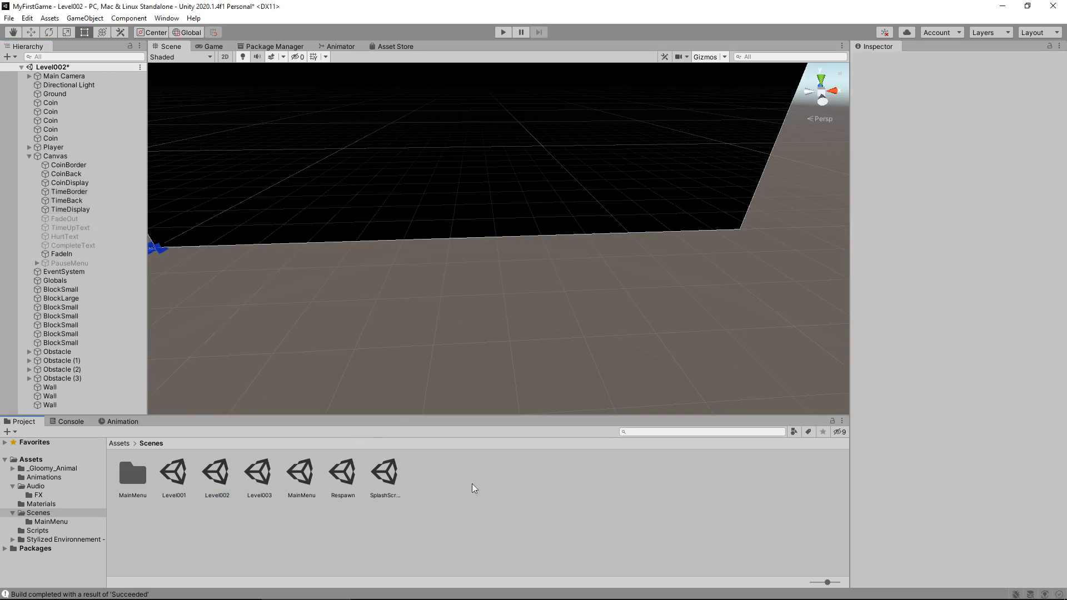
Step: Open the Level003 scene and change the anchor preset of its TimeBorder, TimeBack and TimeDisplay to top left
double_click(259, 473)
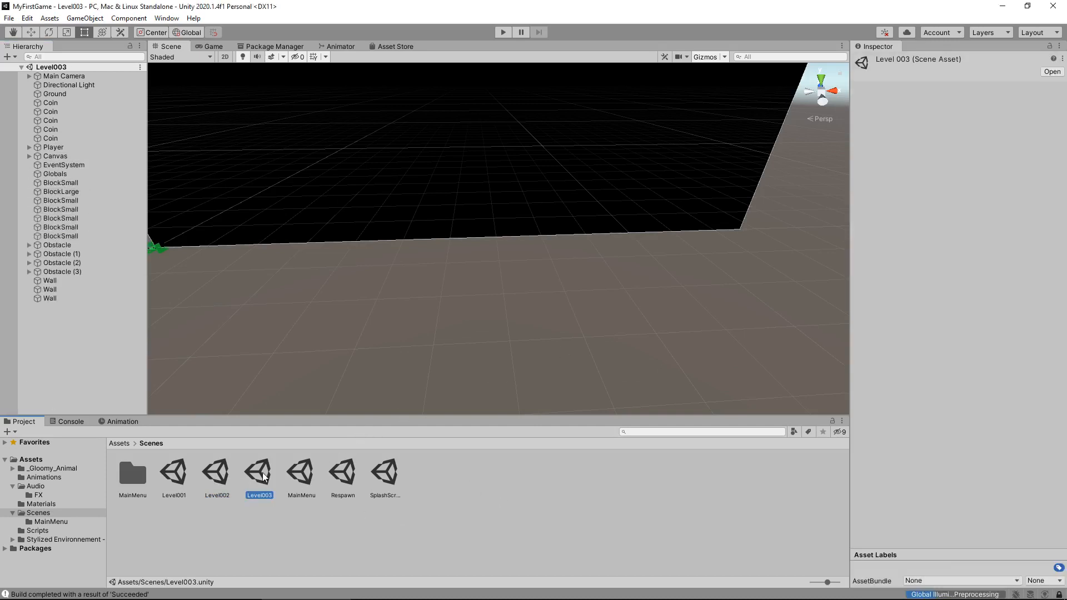
left_click(29, 156)
left_click(71, 192)
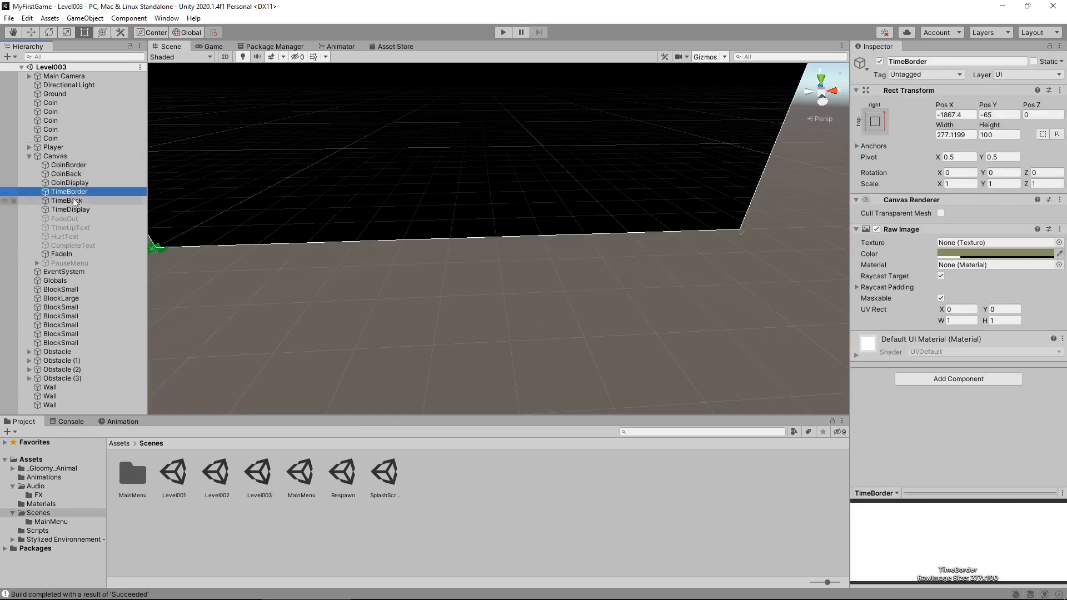
left_click(75, 210, "shift")
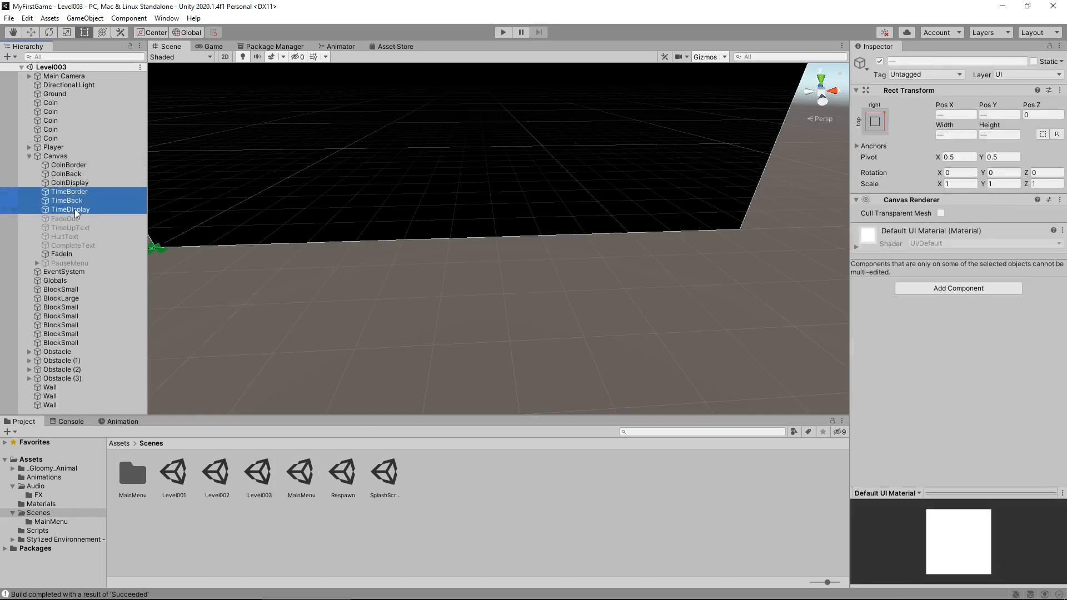
left_click(881, 123)
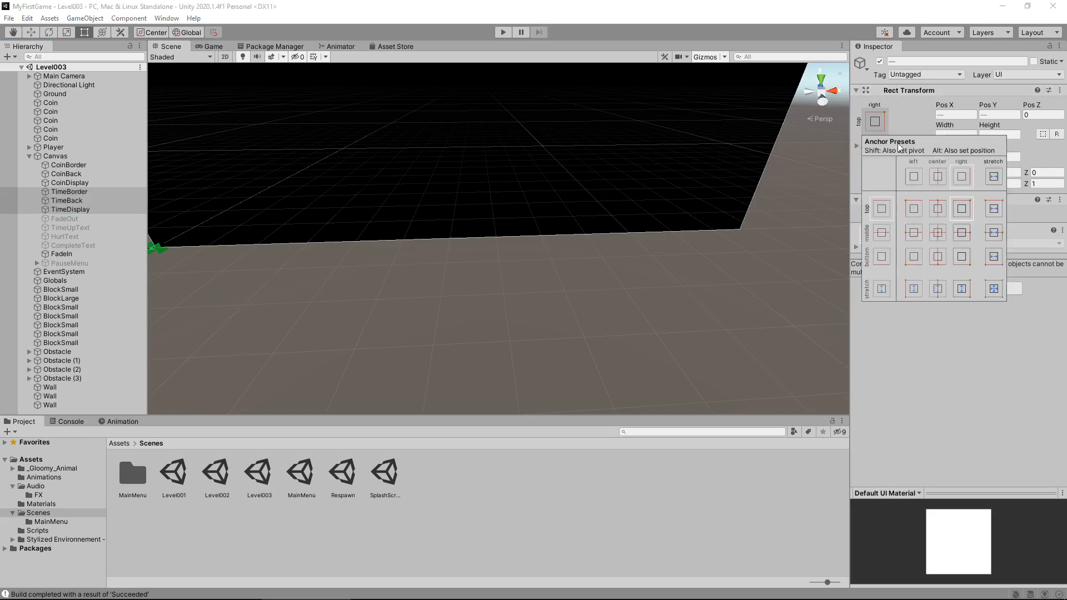
left_click(473, 475)
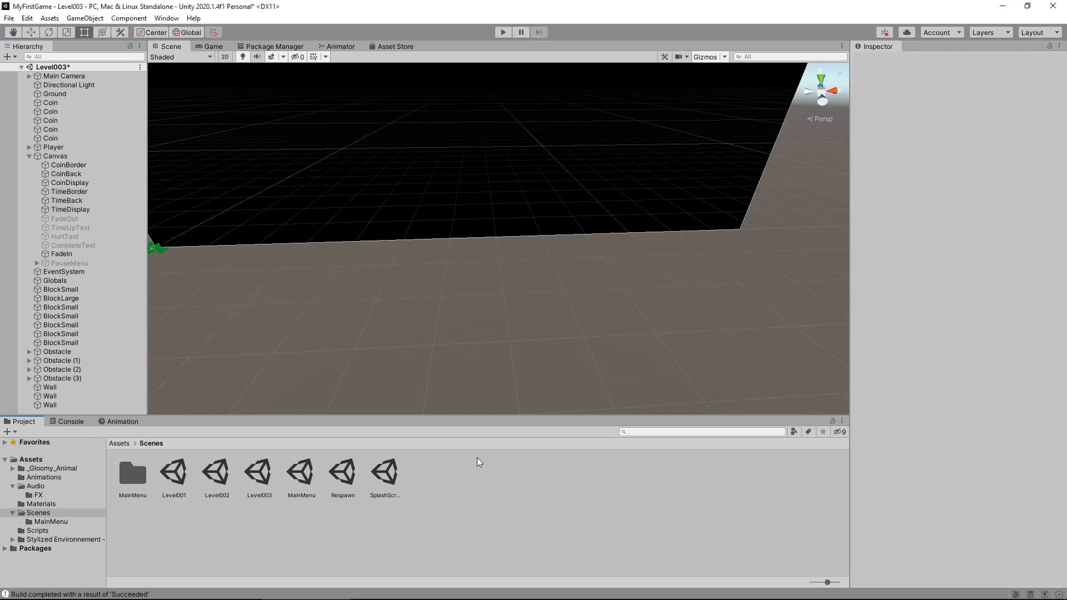
Step: Build and run the game again, and start a new game from its main menu
left_click(16, 22)
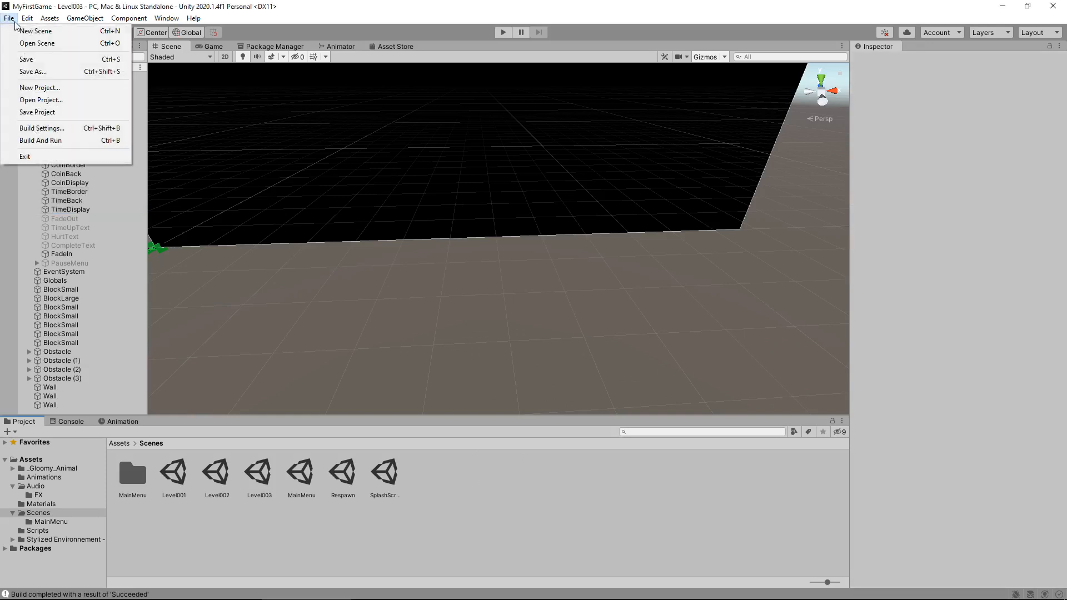
left_click(56, 138)
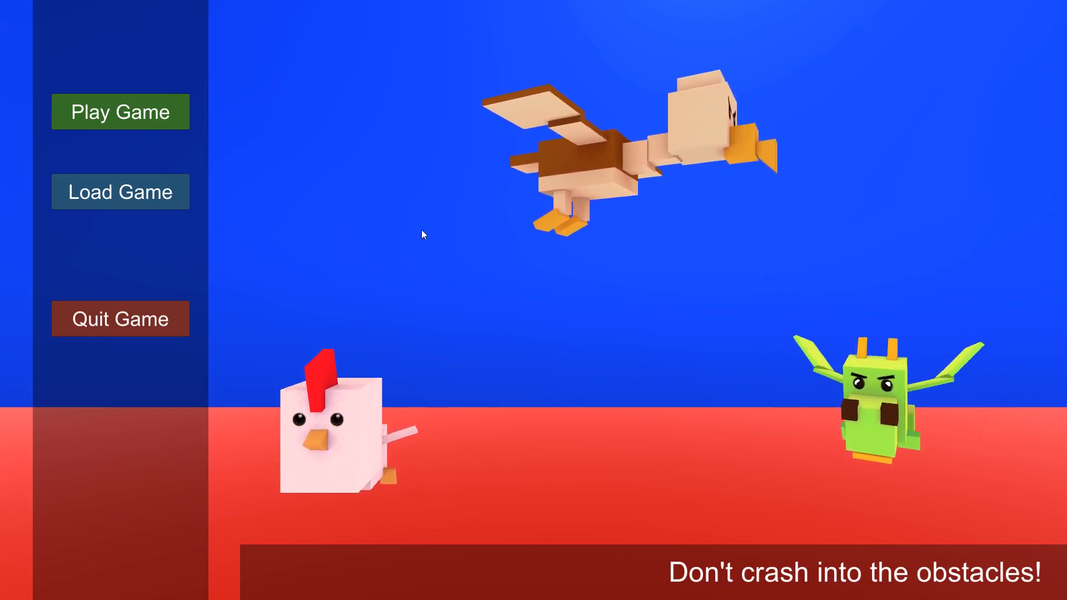
left_click(120, 112)
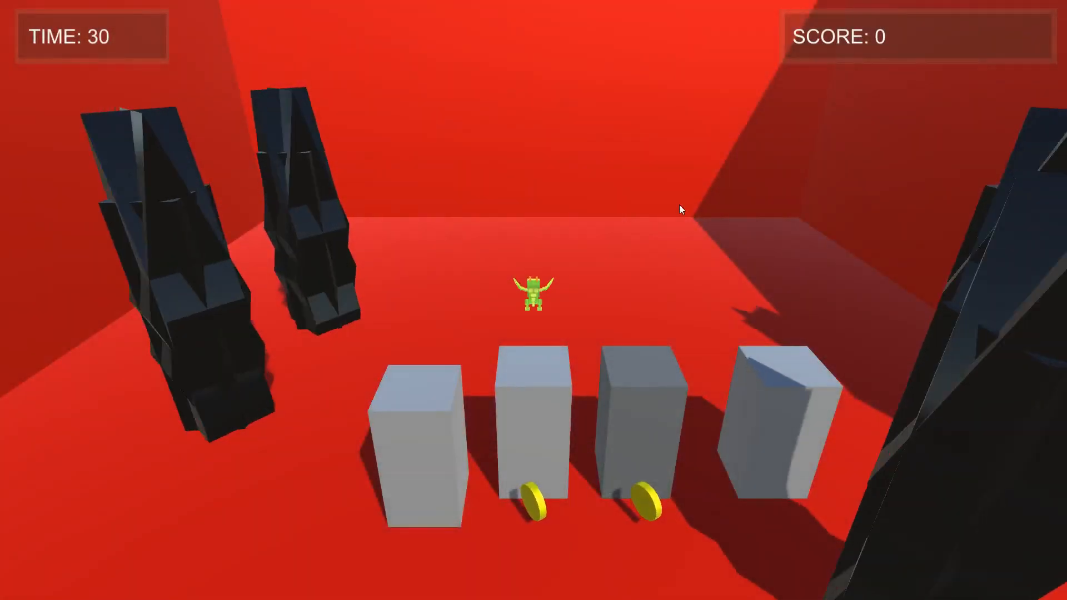
Step: Test the rebuilt red level by steering the dragon between the blocks to collect the coins
key("s")
key("d")
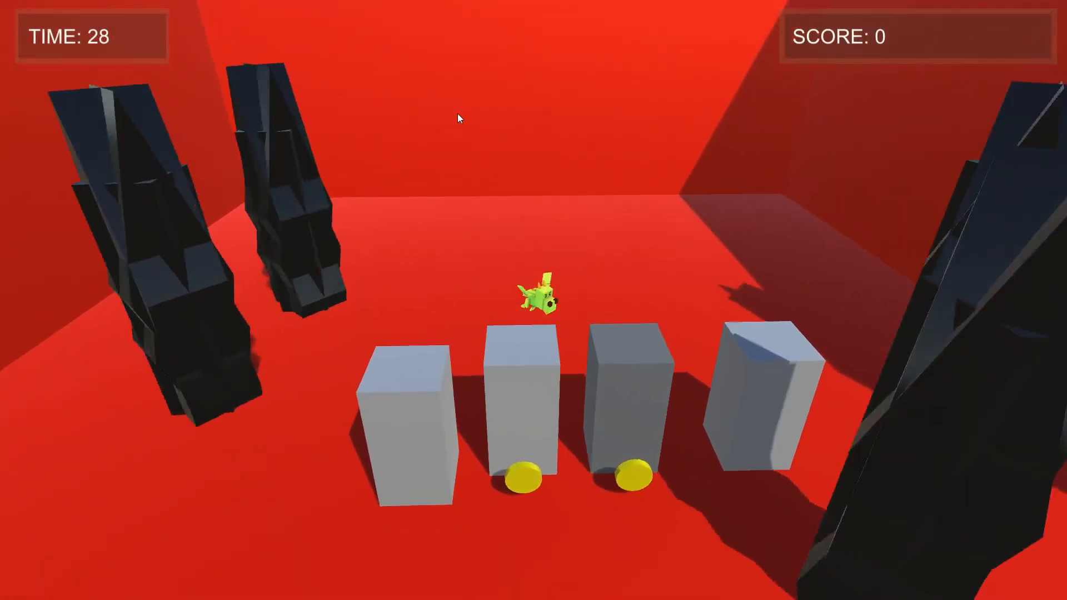
key("s")
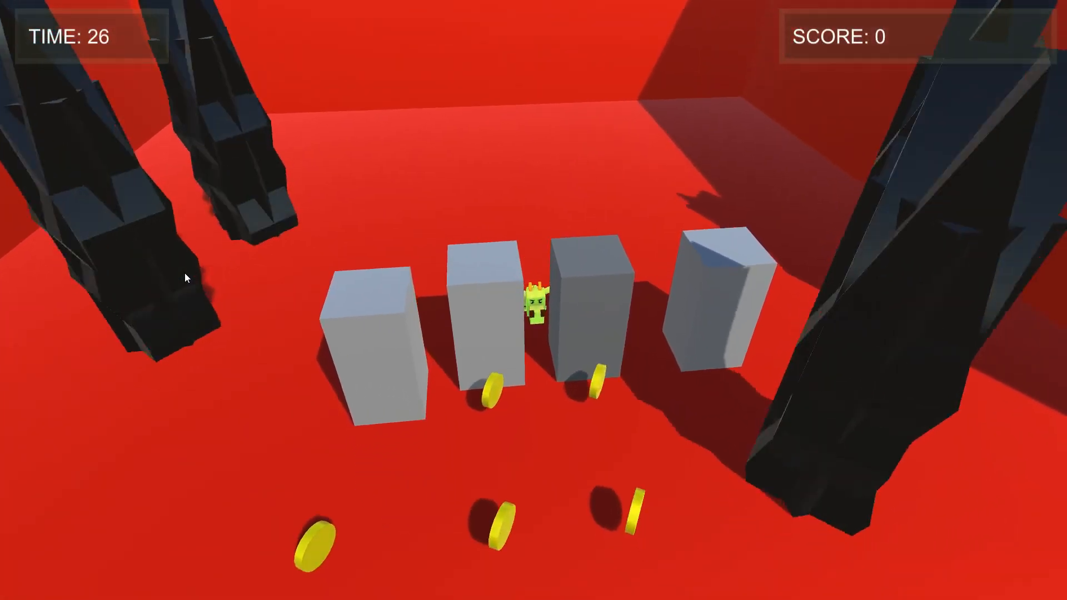
key("d")
key("s")
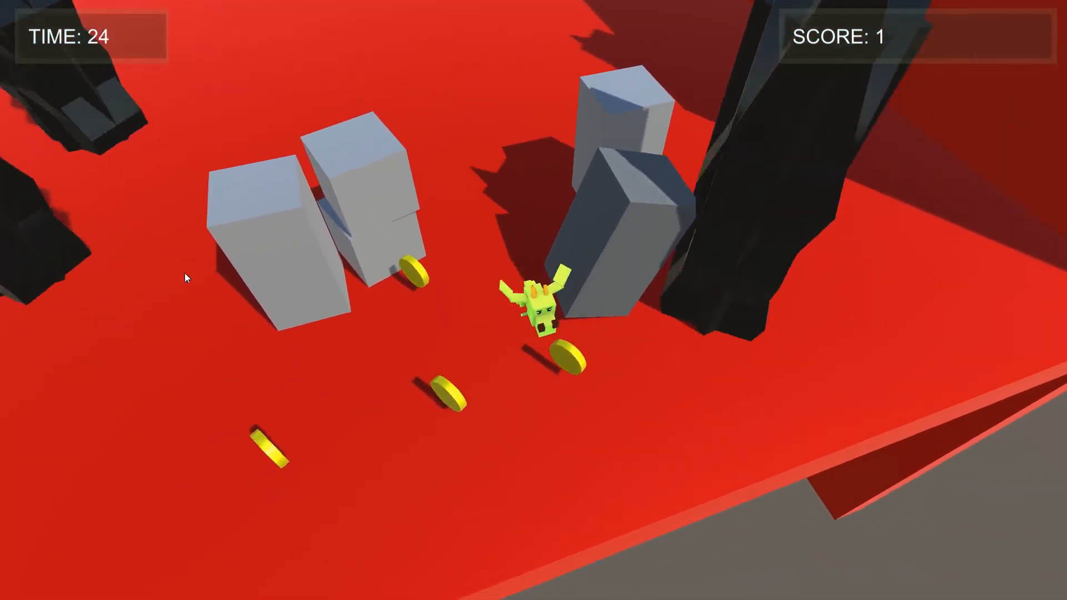
key("a")
key("w")
key("w")
key("a")
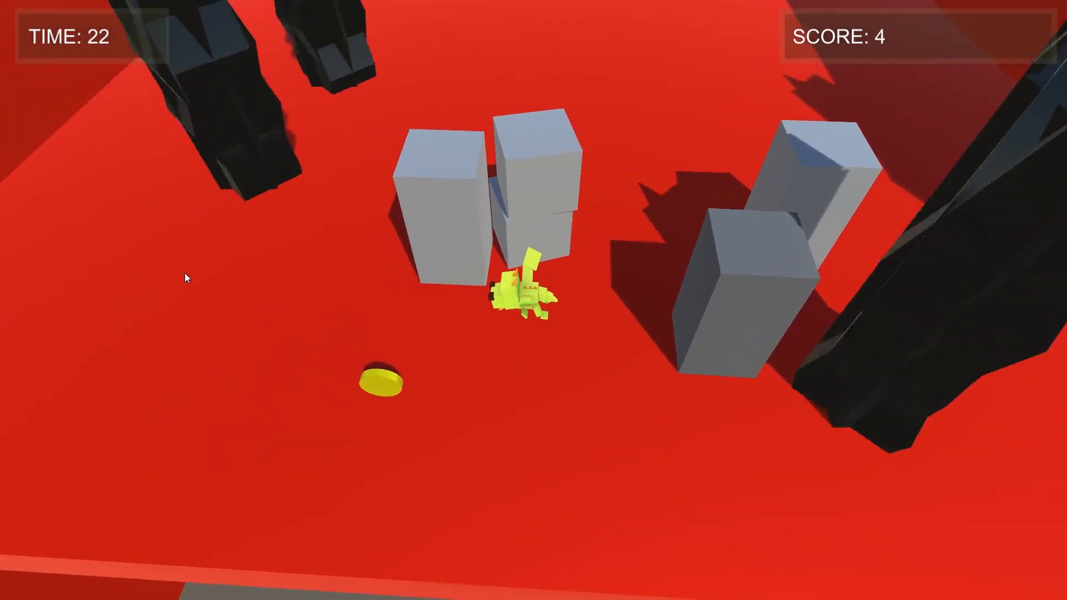
key("s")
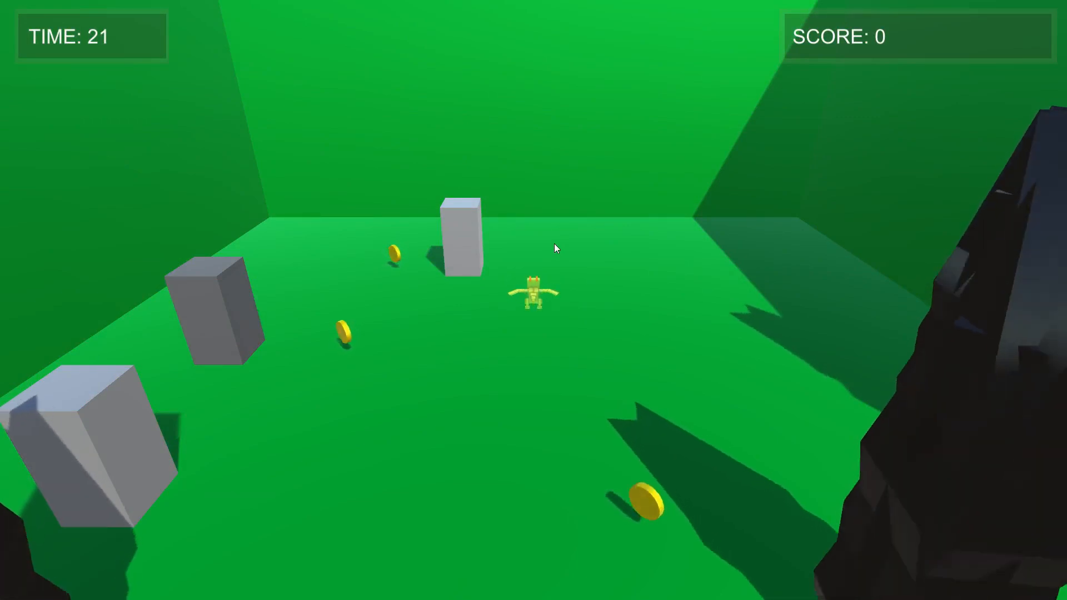
Step: Pause the green level, quit to the main menu and exit the game
key("Escape")
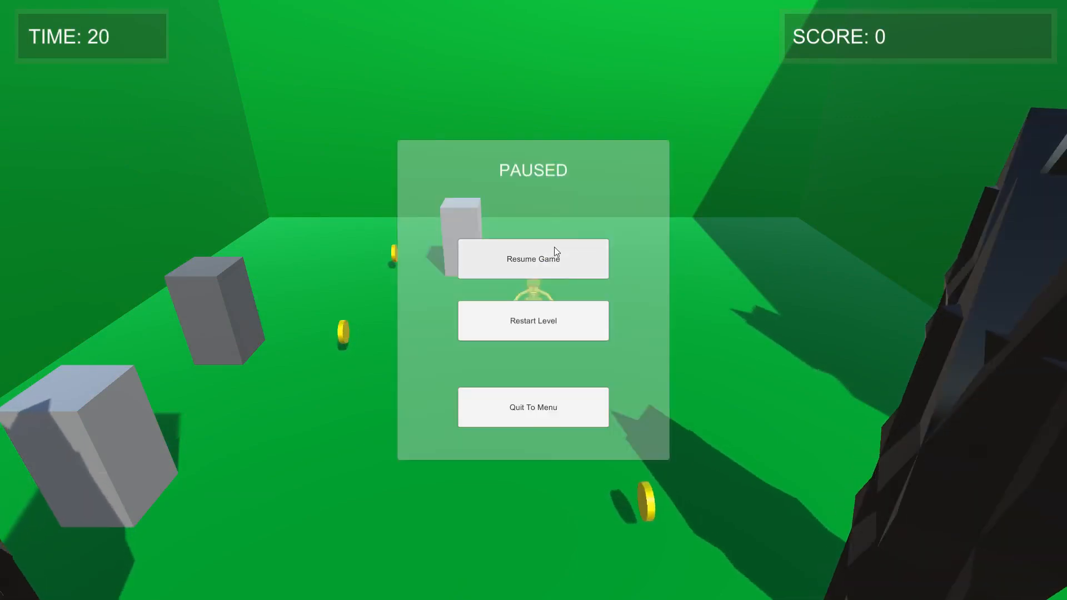
left_click(534, 404)
left_click(126, 320)
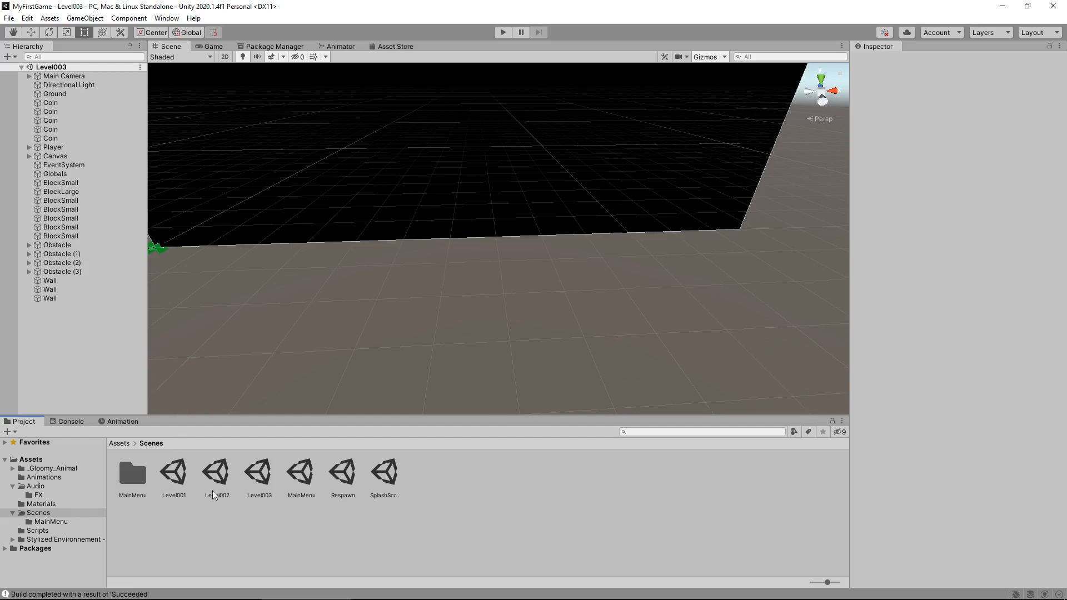
Step: Open the MainMenu scene and open the MainMenu script attached to its MenuControl object for editing in Visual Studio
double_click(306, 477)
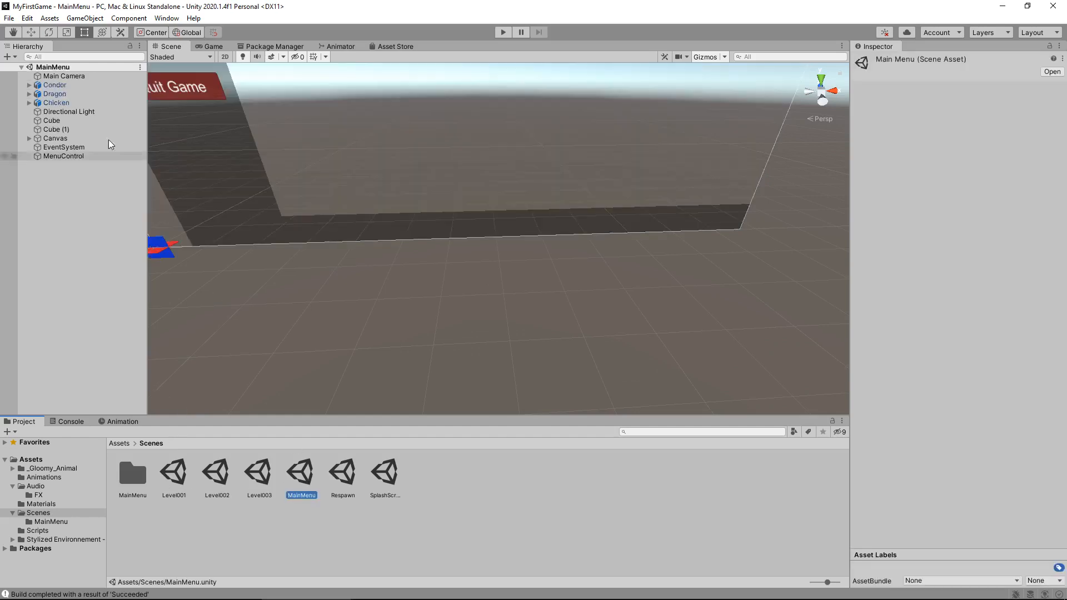
middle_click_drag(277, 200, 444, 357)
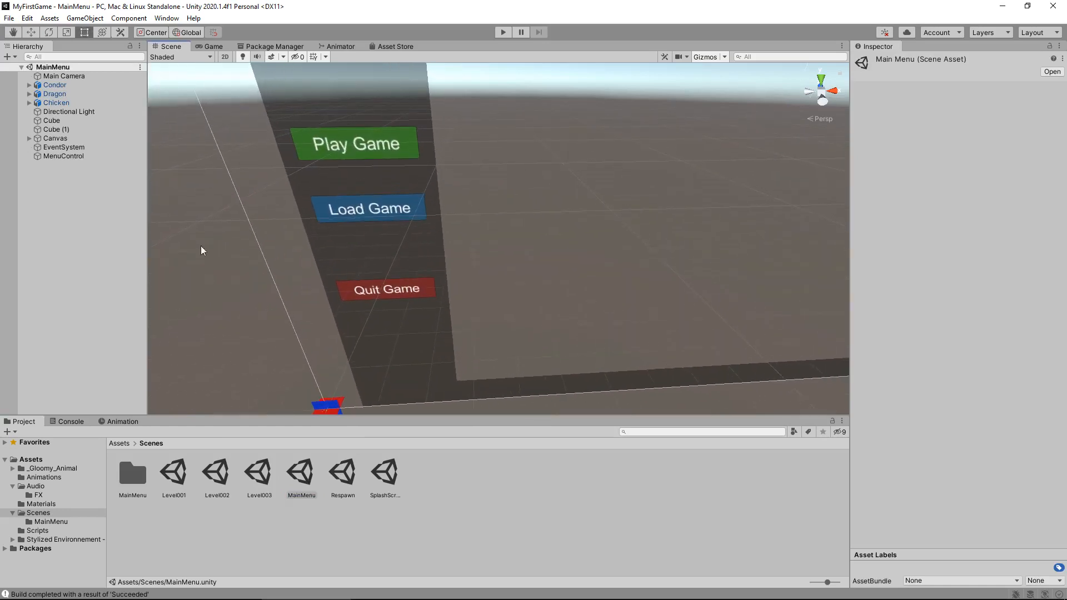
left_click(55, 156)
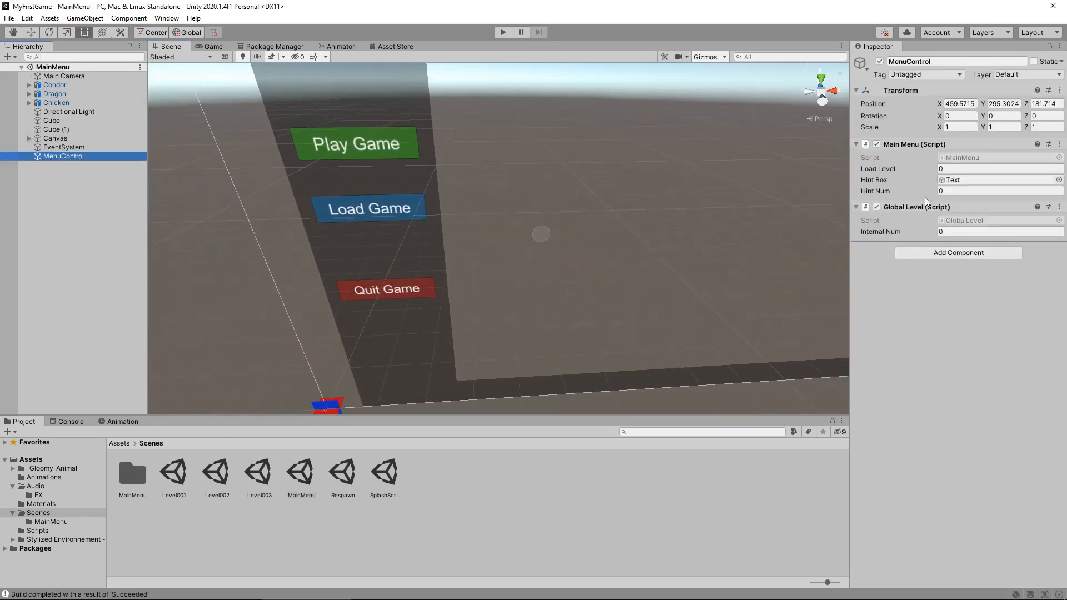
double_click(970, 158)
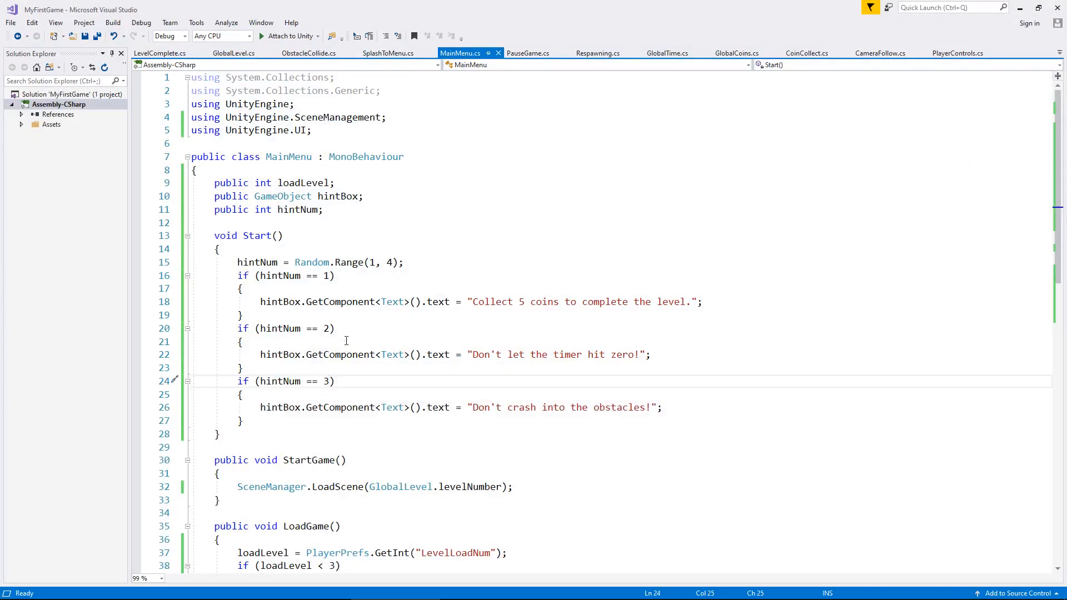
Step: Add the line GlobalLevel.levelNumber = 3; at the start of the StartGame method, before the scene is loaded
scroll(400, 357, "down", 7)
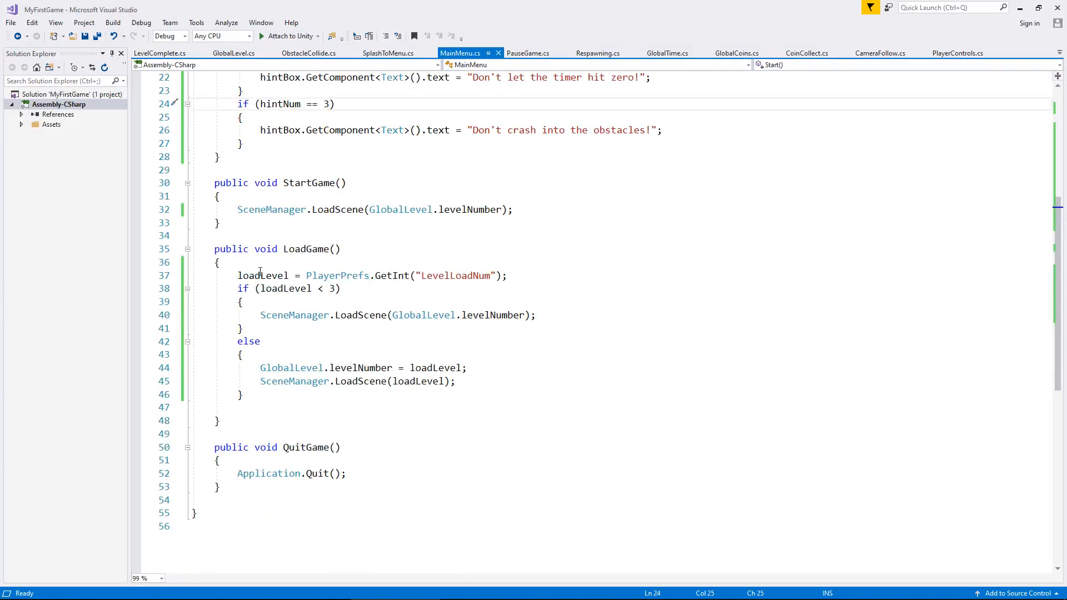
left_click(526, 276)
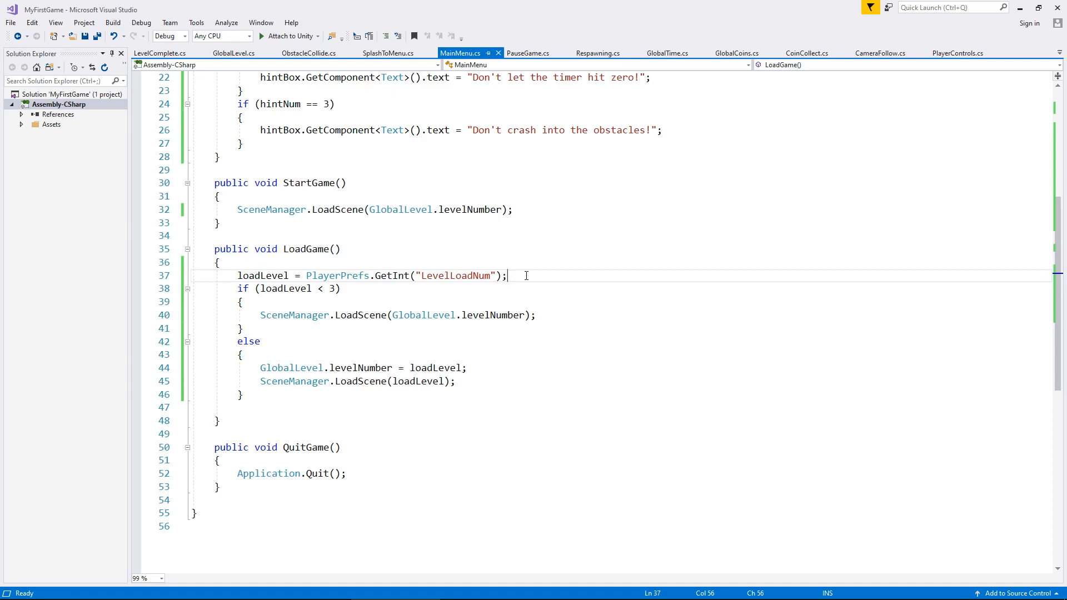
scroll(548, 281, "up", 7)
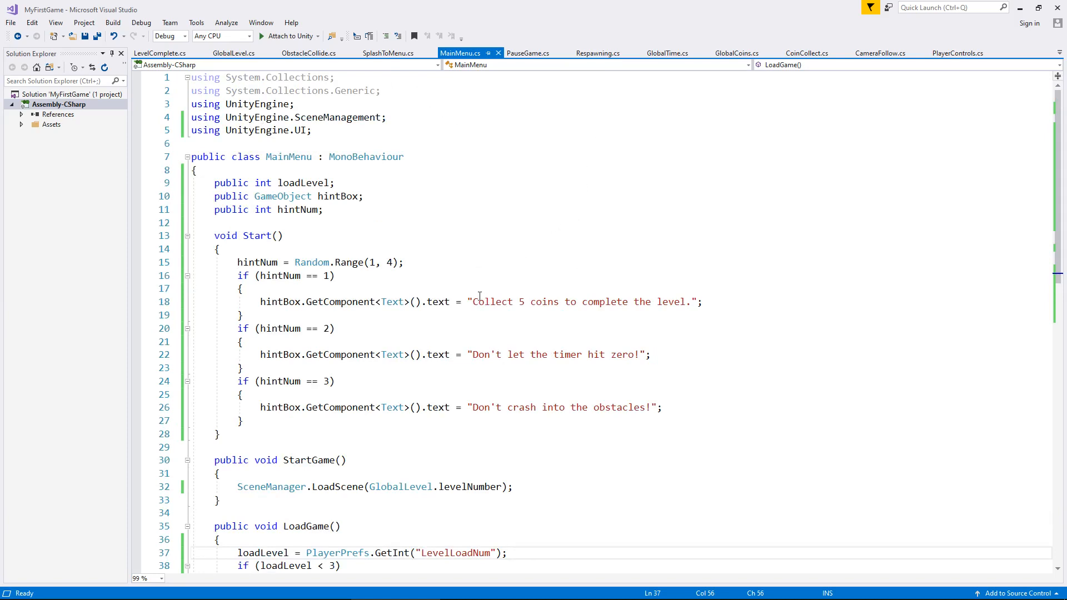
scroll(421, 320, "down", 3)
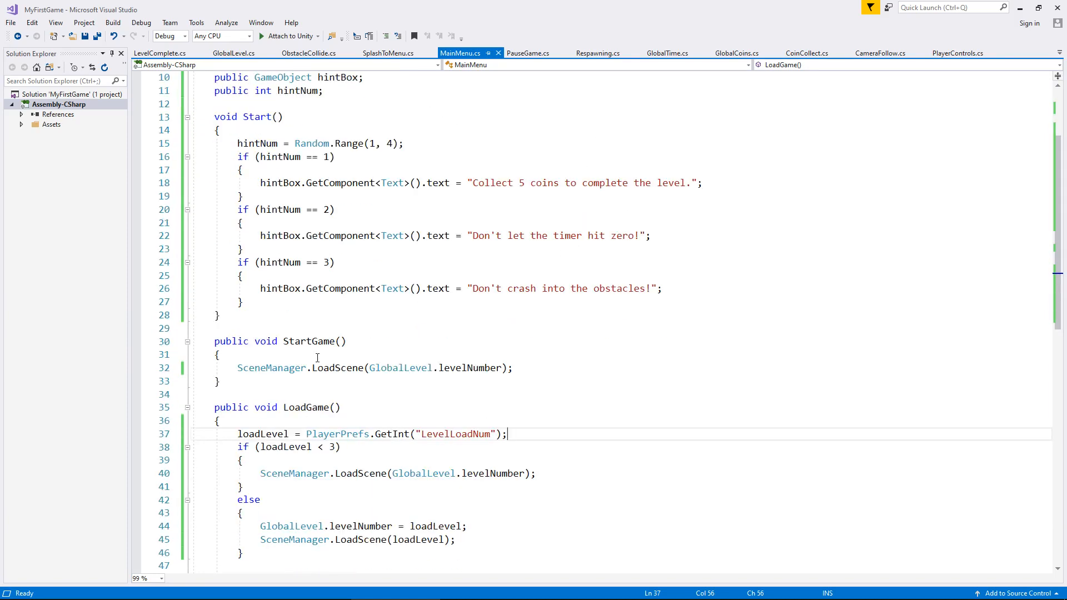
left_click(317, 357)
key("Return")
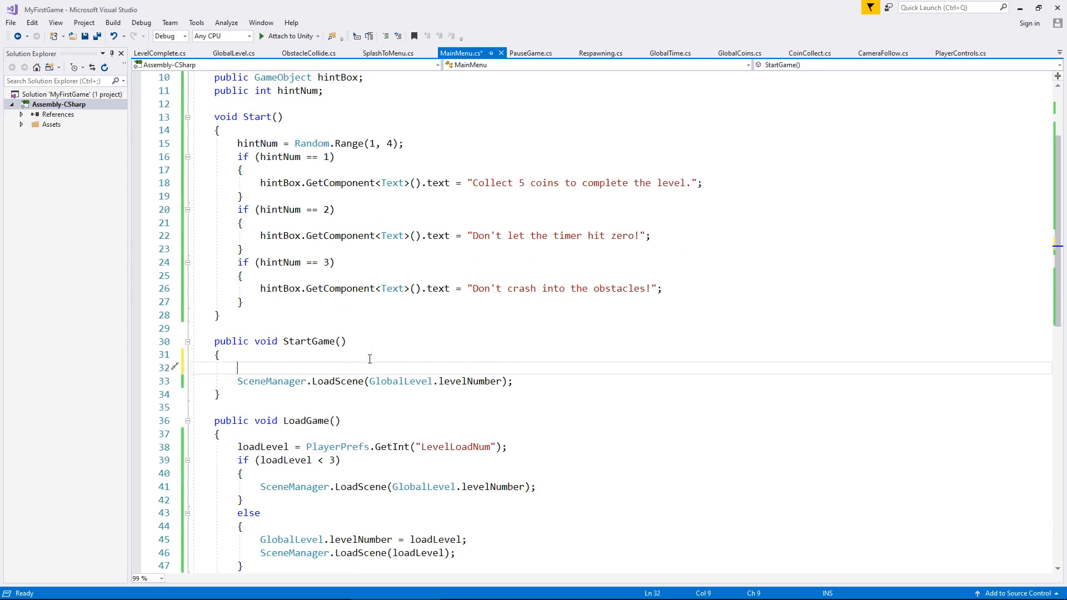
type("Globa")
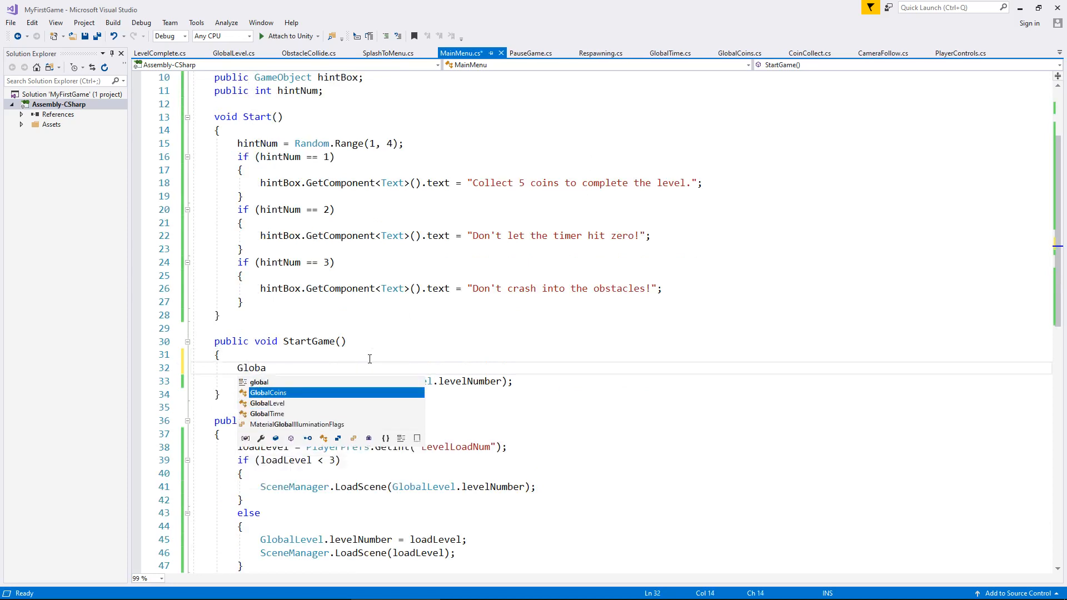
type("lL")
key("Tab")
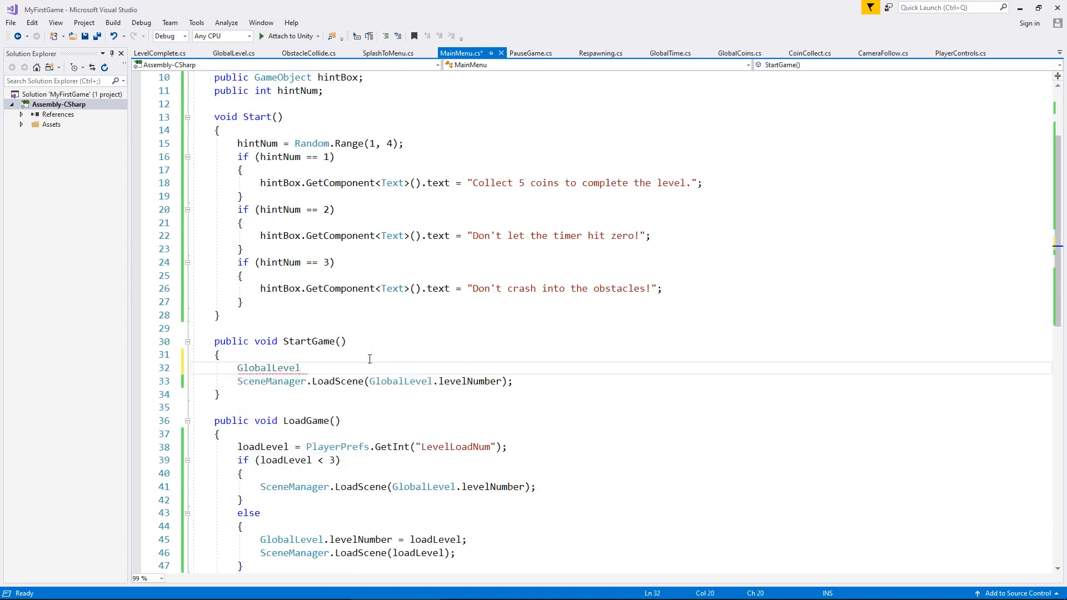
type(".l")
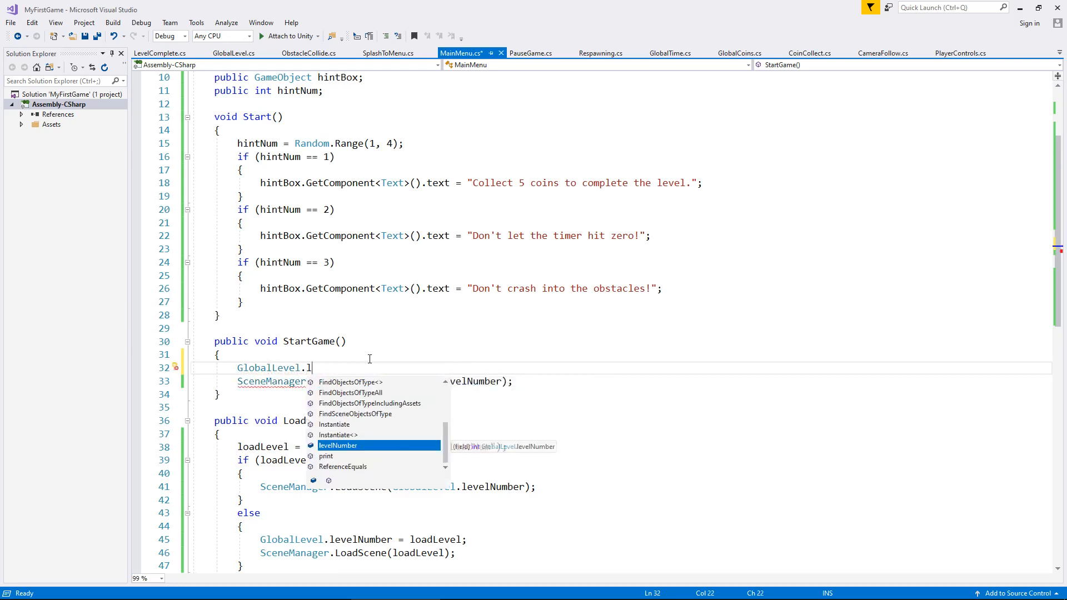
key("Tab")
type("= 3;")
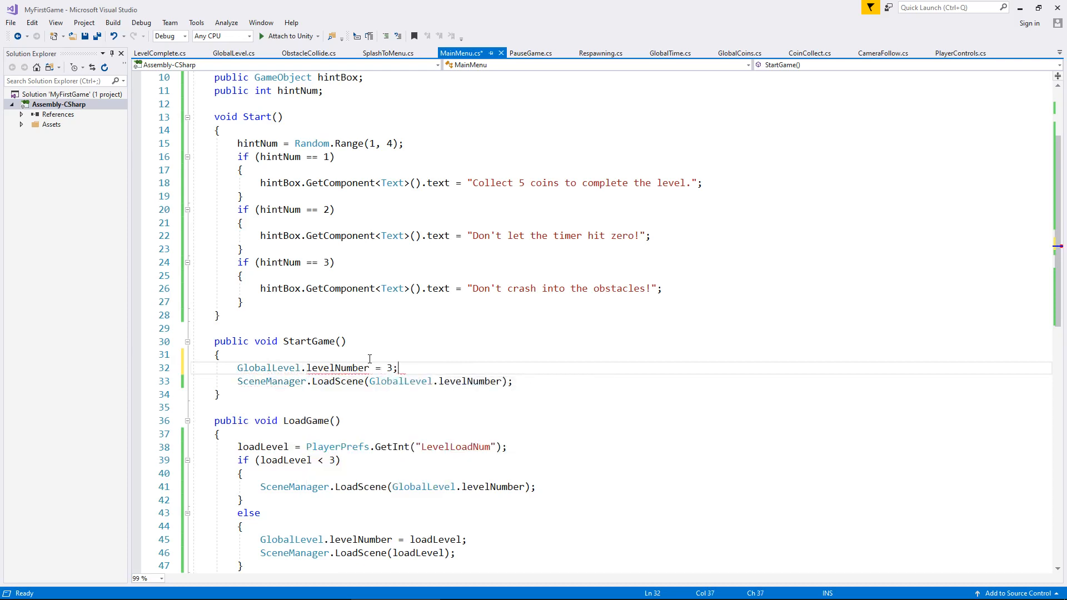
Step: Save the MainMenu script and switch back to Unity so the scripts reload, leaving nothing selected
key("ctrl+s")
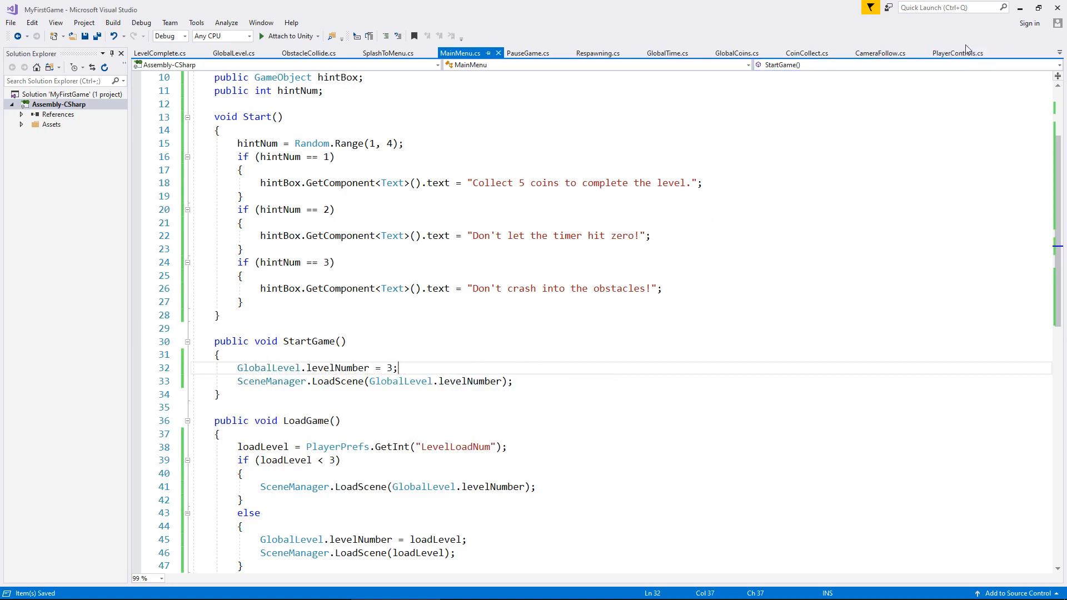
left_click(1026, 11)
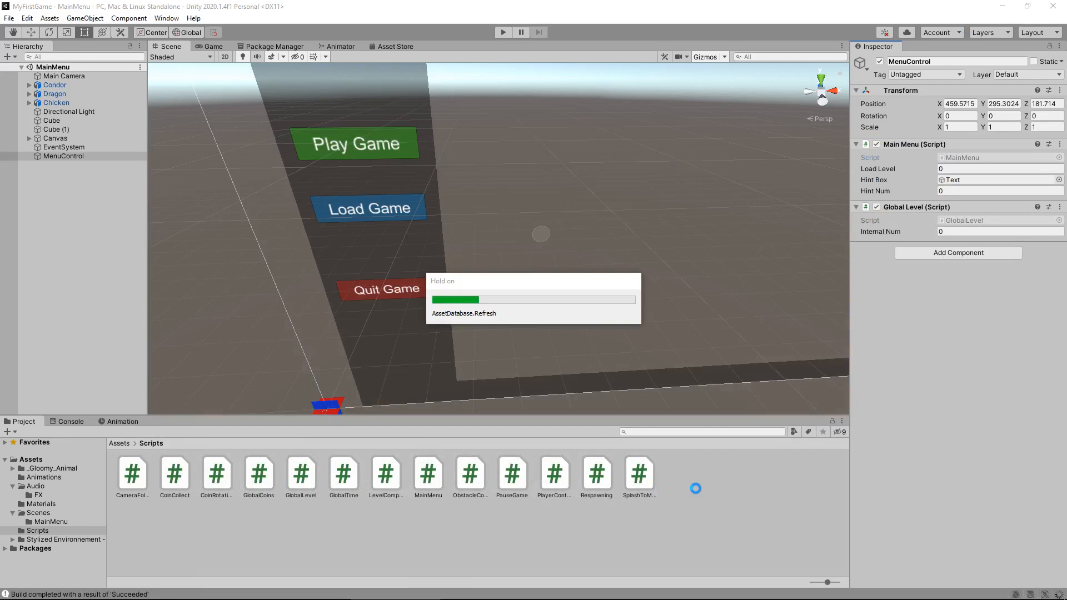
left_click(697, 489)
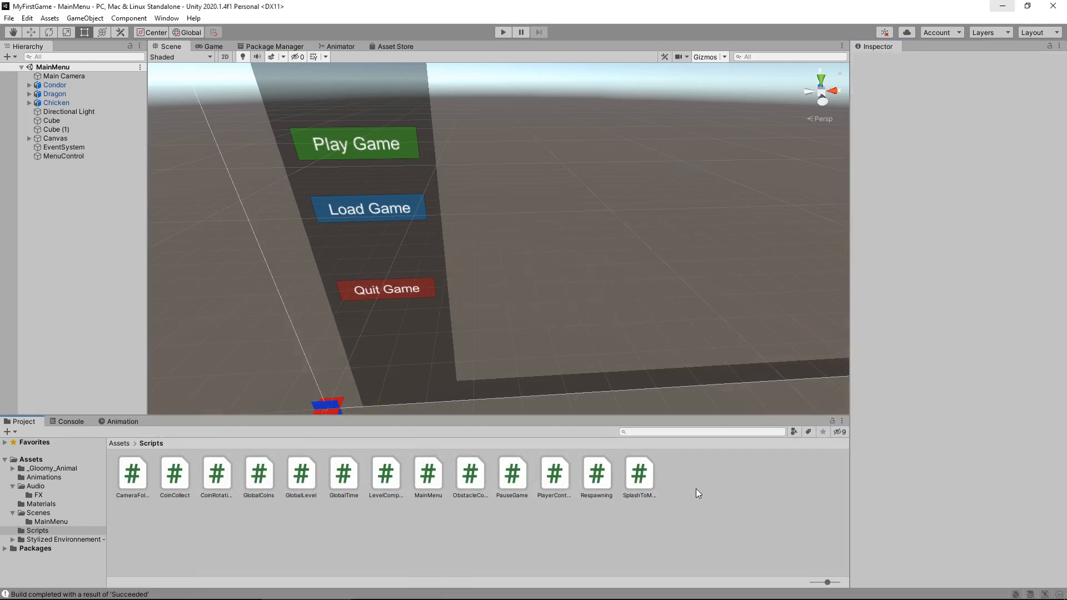